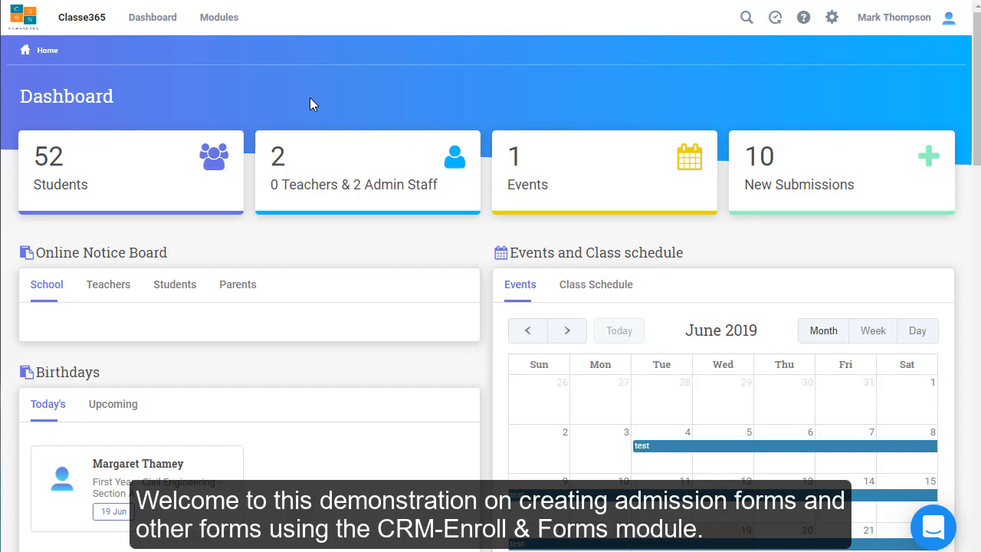
Step: Open the Students Recruitment & Forms page from the CRM-Enroll & Forms module and again from the dashboard's New Submissions card
{"action": "left_click", "coordinate": [221, 26]}
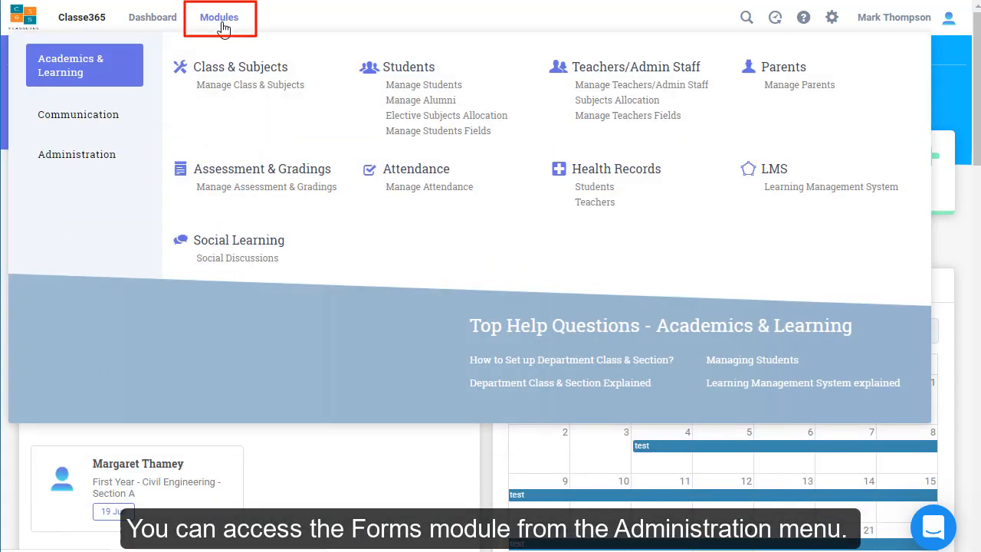
{"action": "mouse_move", "coordinate": [132, 160]}
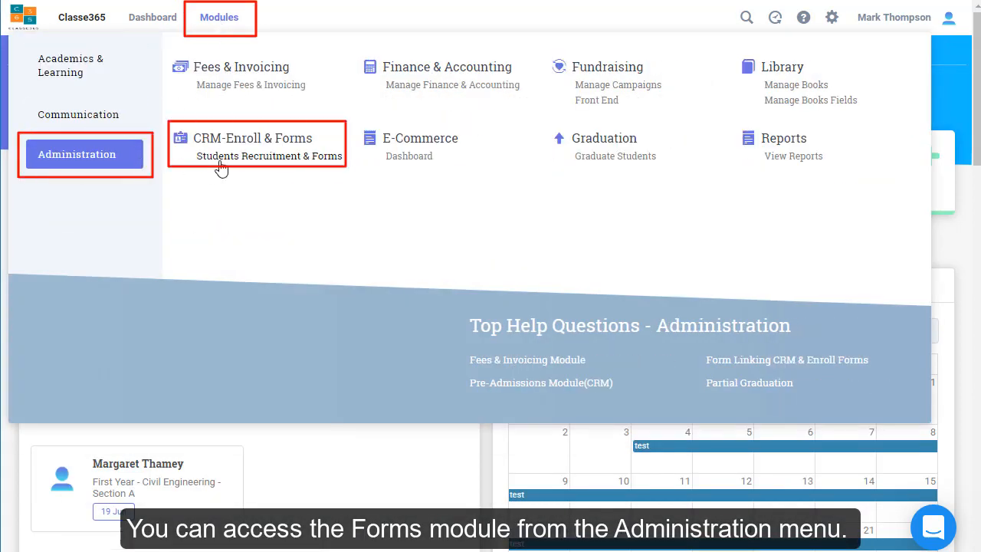
{"action": "left_click", "coordinate": [220, 167]}
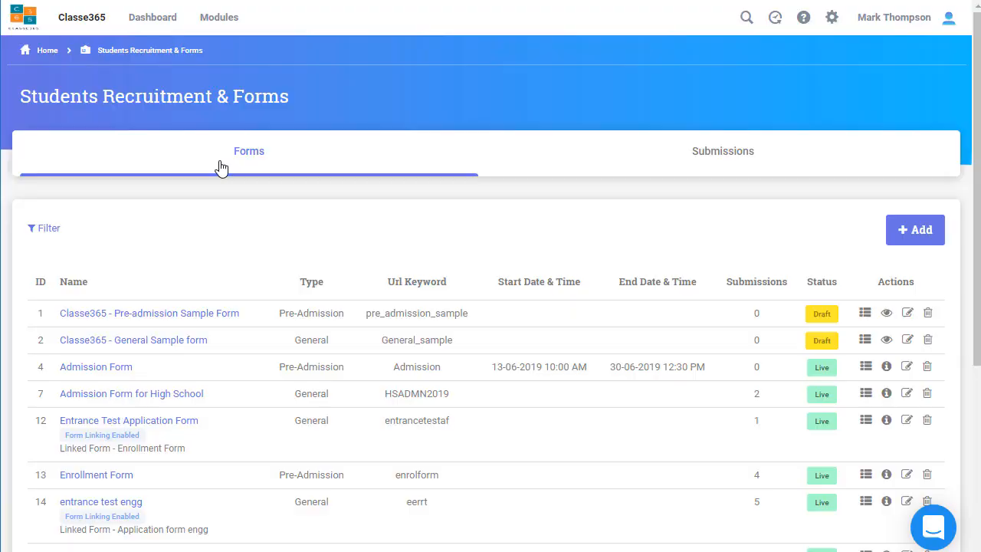
{"action": "left_click", "coordinate": [167, 22]}
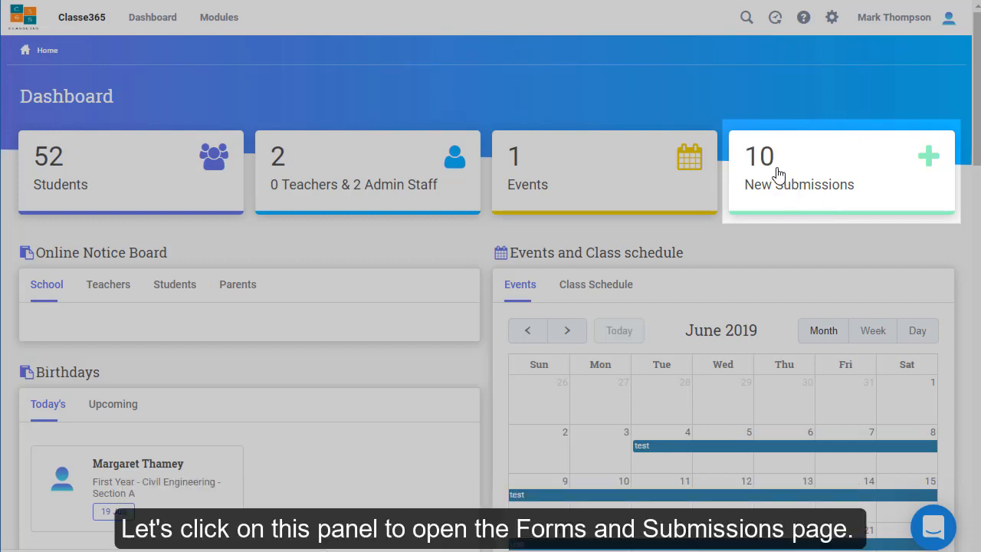
{"action": "left_click", "coordinate": [807, 196]}
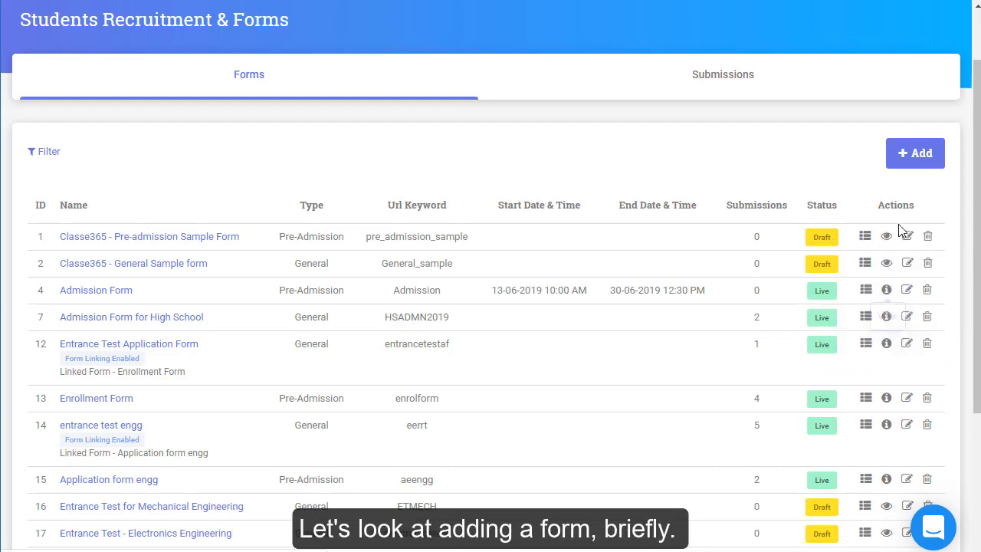
Step: Create a Pre-Admission form titled "Demo" with the keyword "demo" and the confirmation message "Thanks!"
{"action": "left_click", "coordinate": [914, 151]}
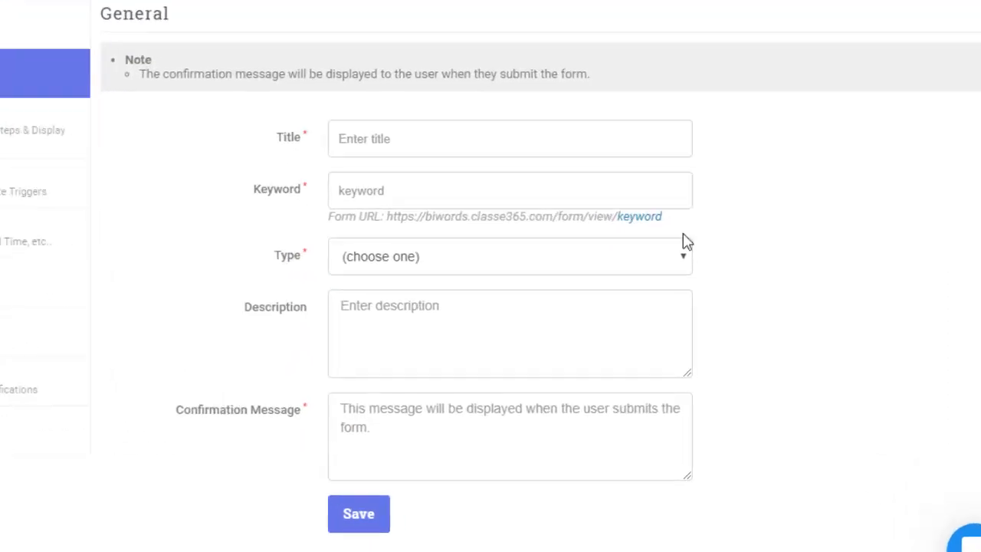
{"action": "left_click", "coordinate": [696, 289]}
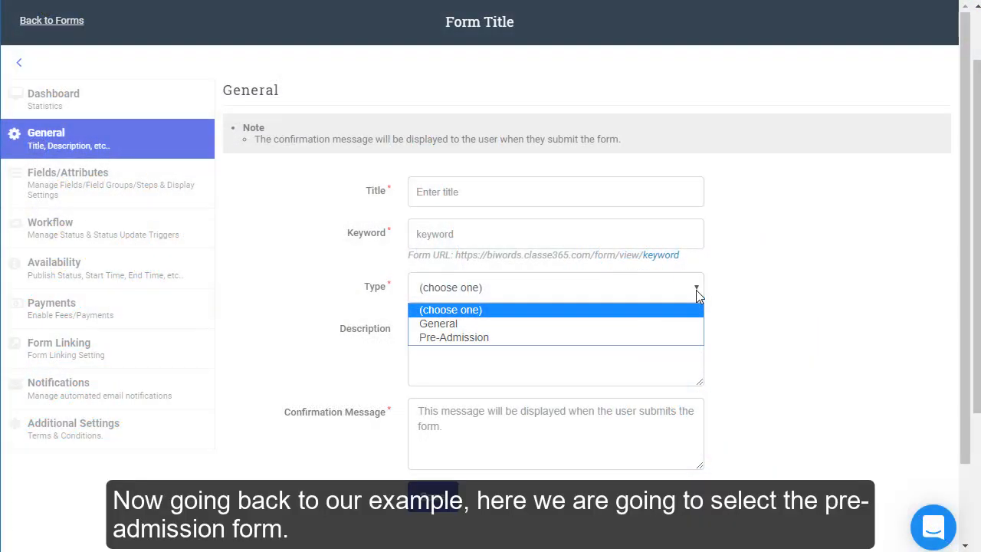
{"action": "left_click", "coordinate": [655, 337]}
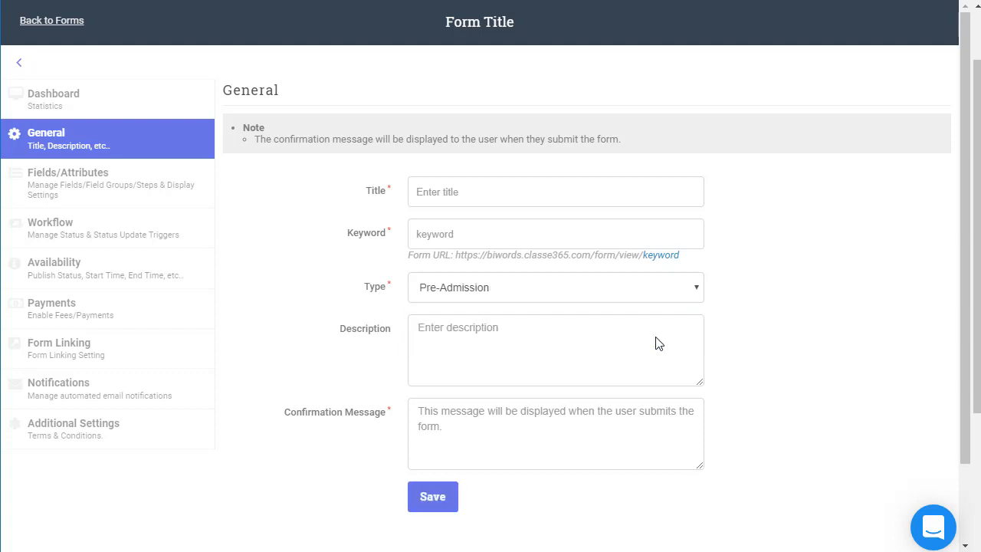
{"action": "left_click", "coordinate": [480, 193]}
{"action": "type", "text": "Demo"}
{"action": "left_click", "coordinate": [458, 233]}
{"action": "type", "text": "demo"}
{"action": "left_click", "coordinate": [446, 416]}
{"action": "type", "text": "Thanks!"}
{"action": "key", "text": "Tab"}
{"action": "key", "text": "Return"}
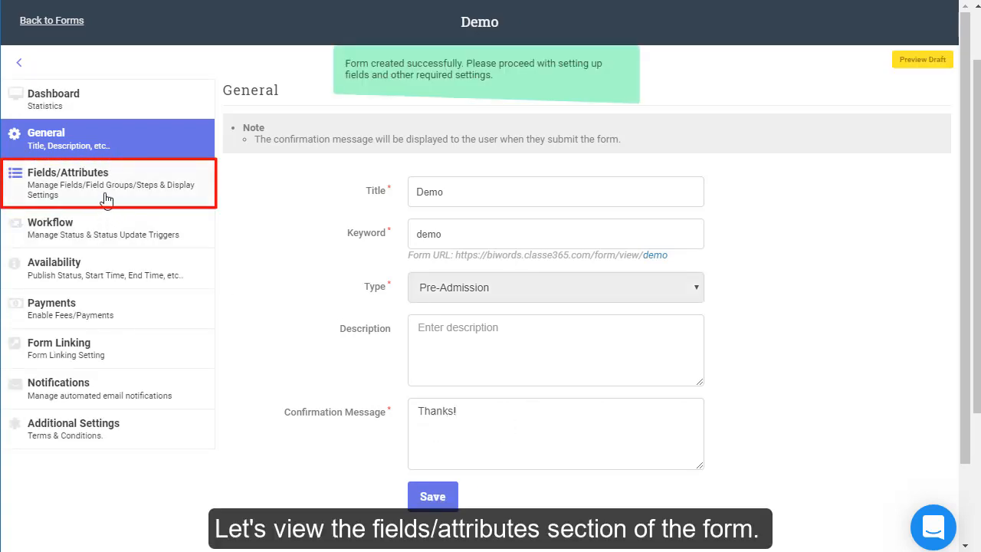
Step: Review the Demo form's fields and attributes and return to the forms list
{"action": "left_click", "coordinate": [107, 198]}
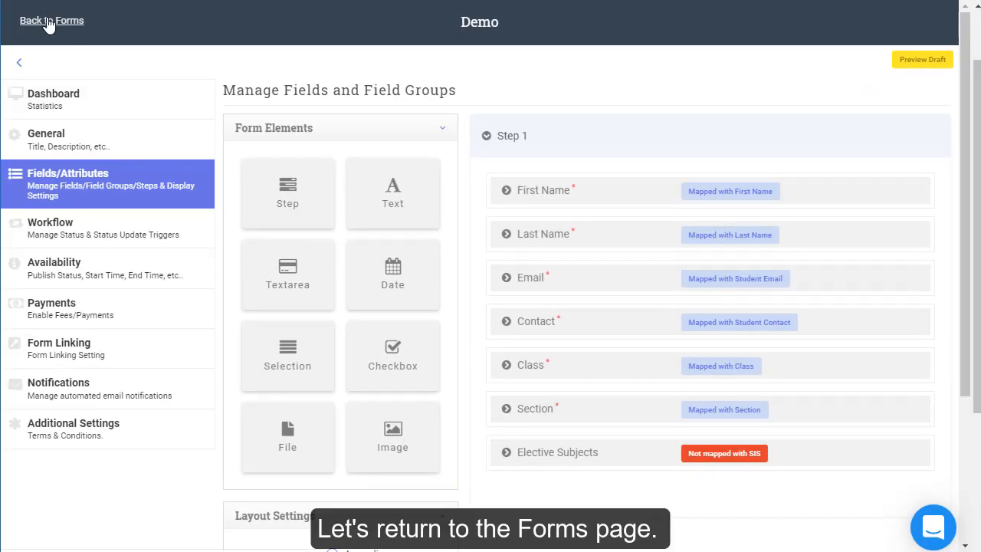
{"action": "left_click", "coordinate": [47, 23]}
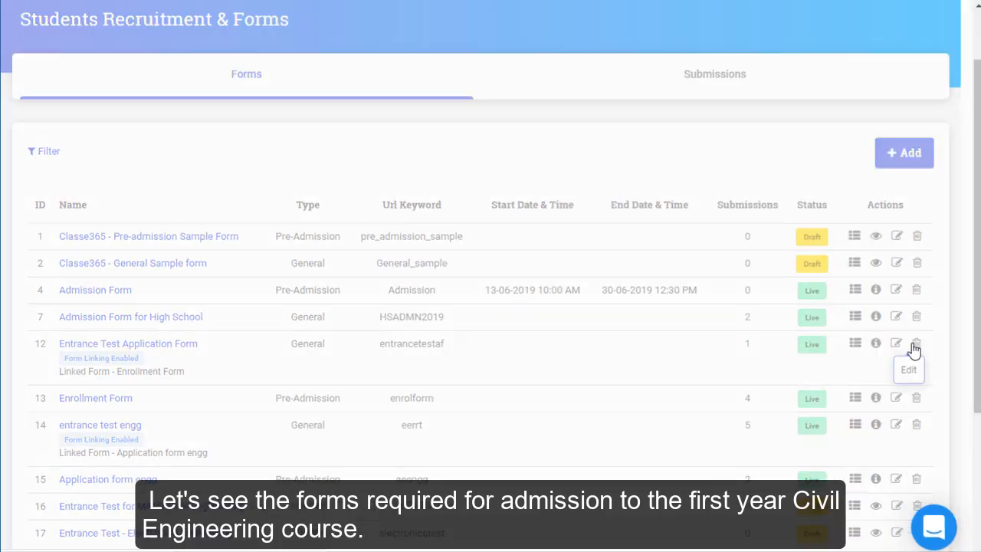
Step: Retitle the Entrance Test Application Form as "Entrance Test Application Form - Civil Engineering" and save it
{"action": "left_click", "coordinate": [911, 348]}
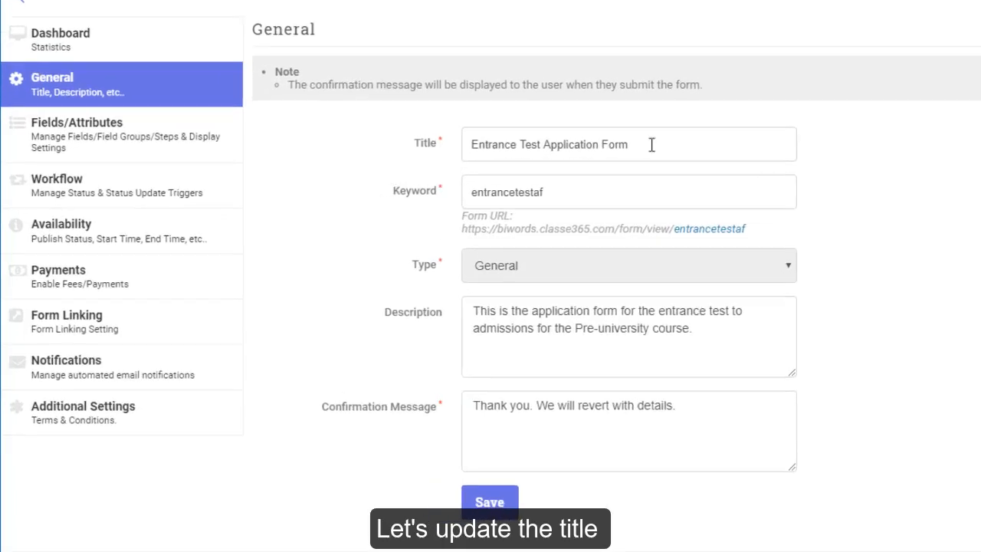
{"action": "type", "text": "- Civil E"}
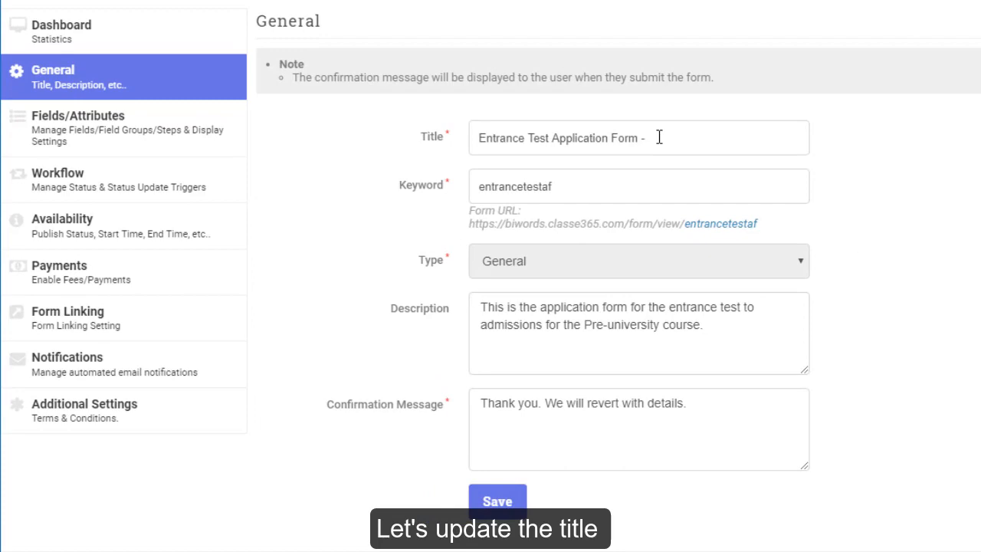
{"action": "type", "text": "ngineering"}
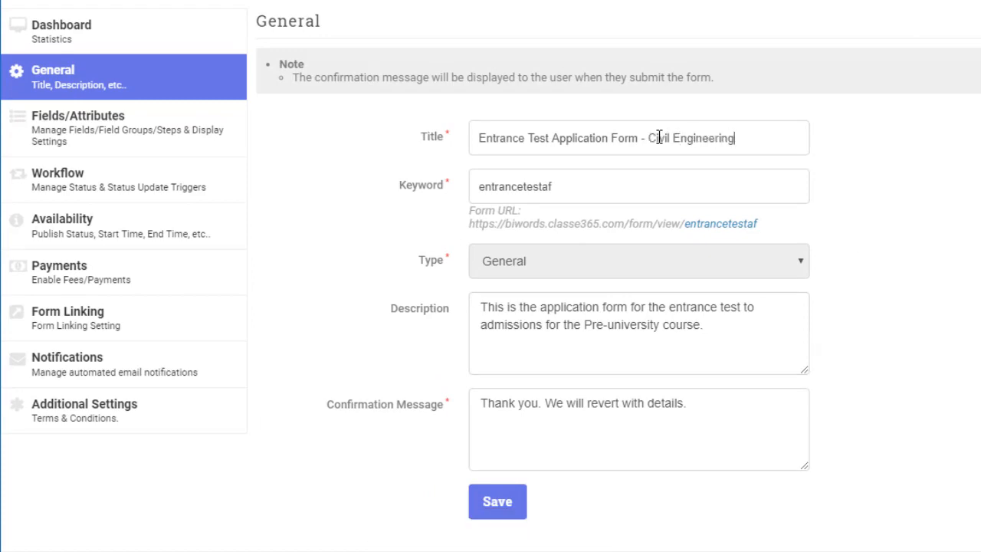
{"action": "left_click", "coordinate": [497, 501]}
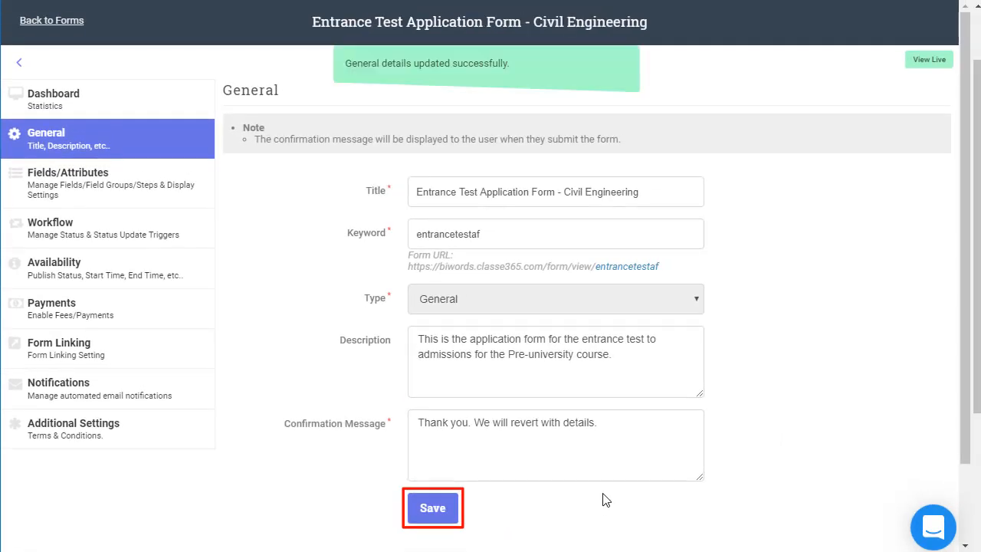
Step: Show the form's fields and collapse every section except Entrance Test Details
{"action": "left_click", "coordinate": [129, 197]}
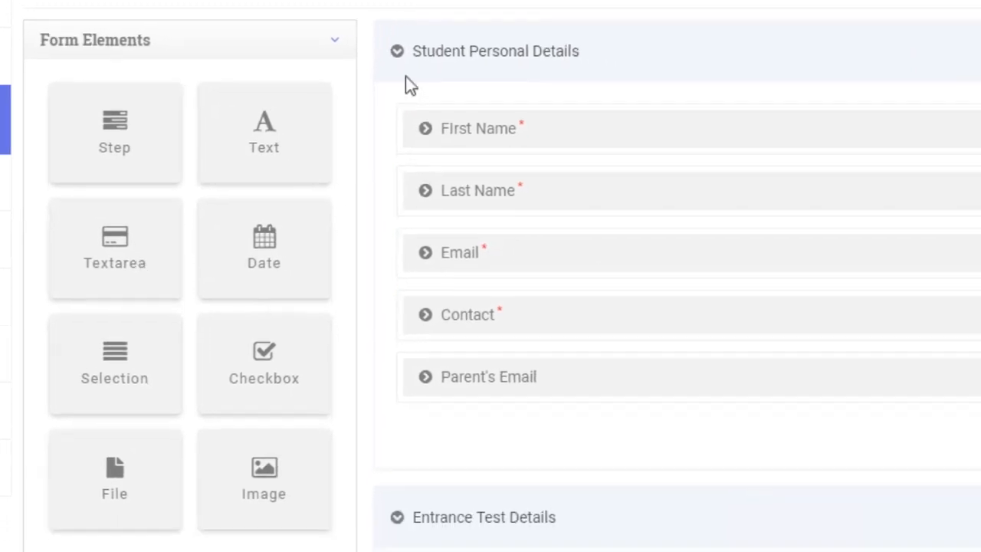
{"action": "left_click", "coordinate": [432, 55]}
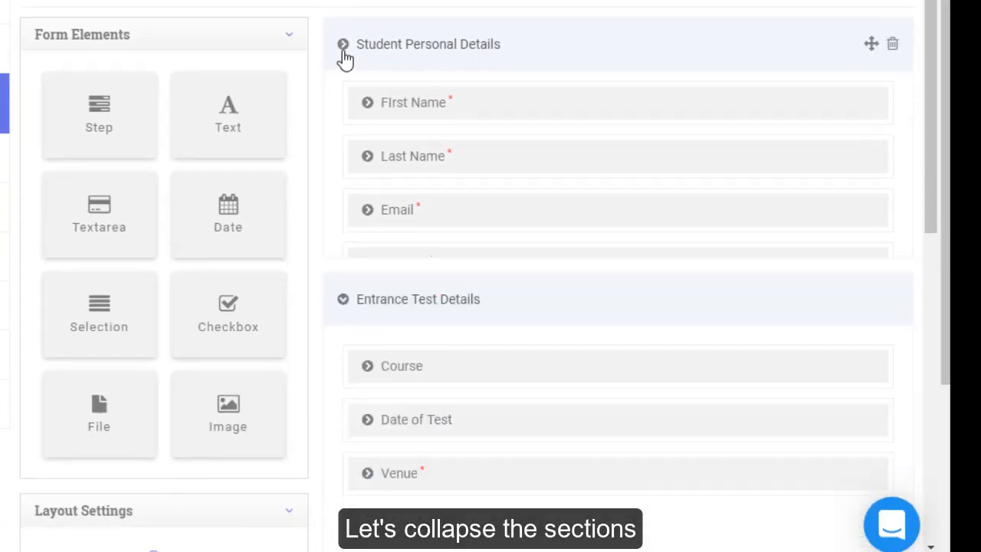
{"action": "left_click", "coordinate": [343, 113]}
{"action": "left_click", "coordinate": [342, 182]}
{"action": "left_click", "coordinate": [343, 251]}
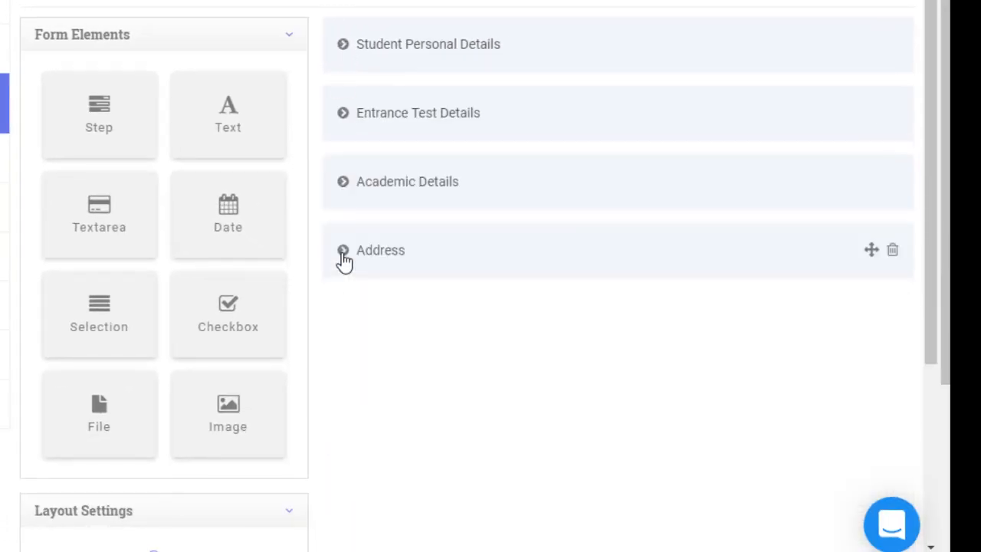
{"action": "left_click", "coordinate": [344, 115]}
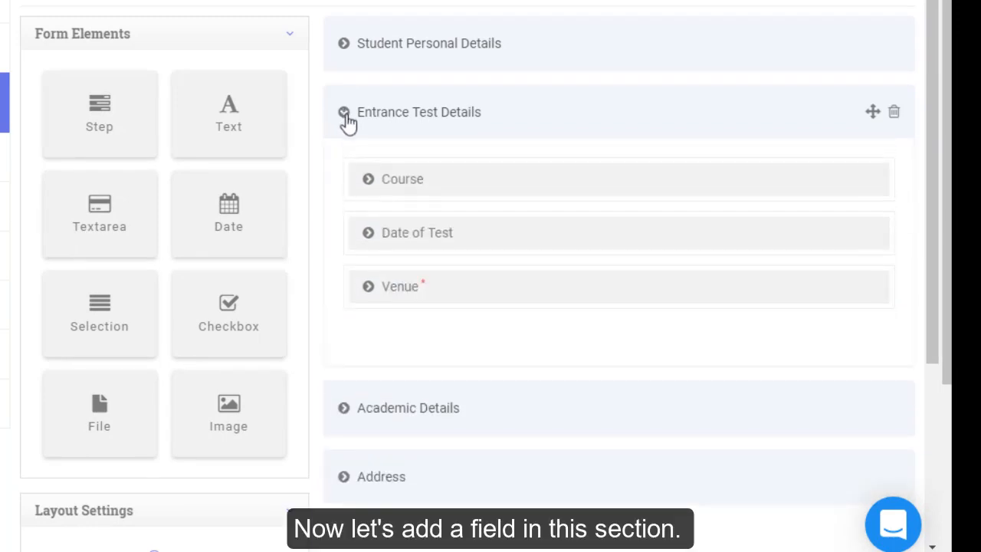
Step: Add a checkbox field below Venue in Entrance Test Details, label it "Accomodation Required" and set its status to Published
{"action": "left_click_drag", "start_coordinate": [223, 309], "coordinate": [396, 366]}
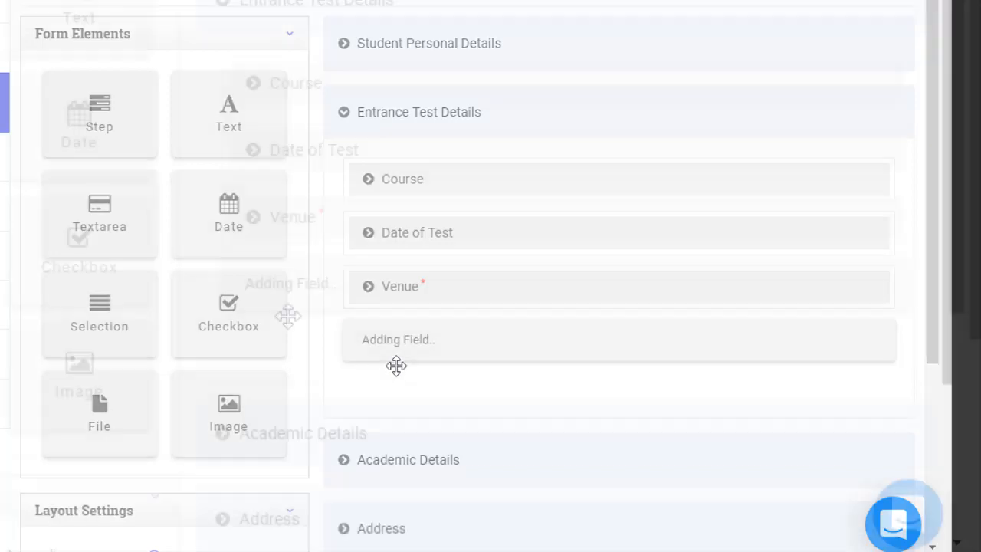
{"action": "triple_click", "coordinate": [505, 400]}
{"action": "type", "text": "Accomodation Required"}
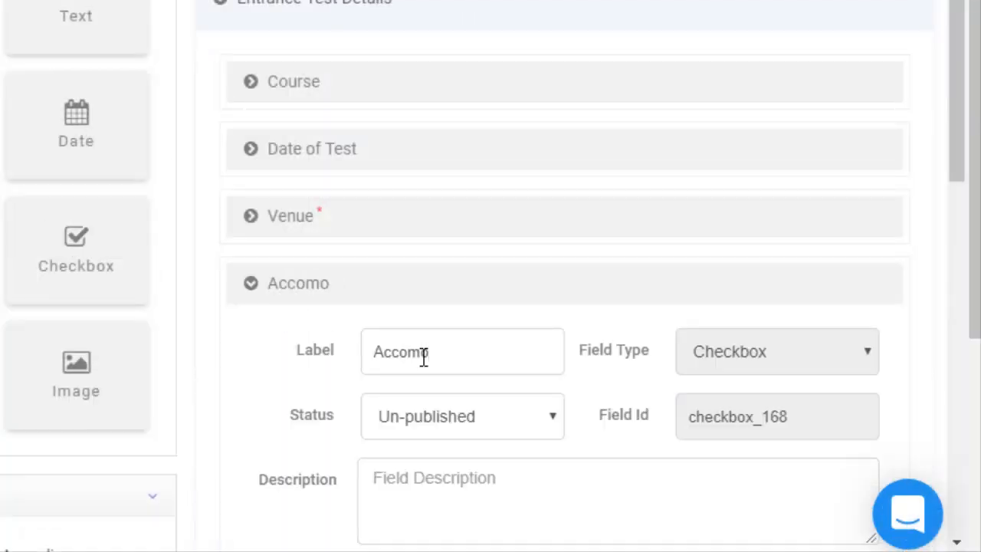
{"action": "left_click", "coordinate": [429, 427]}
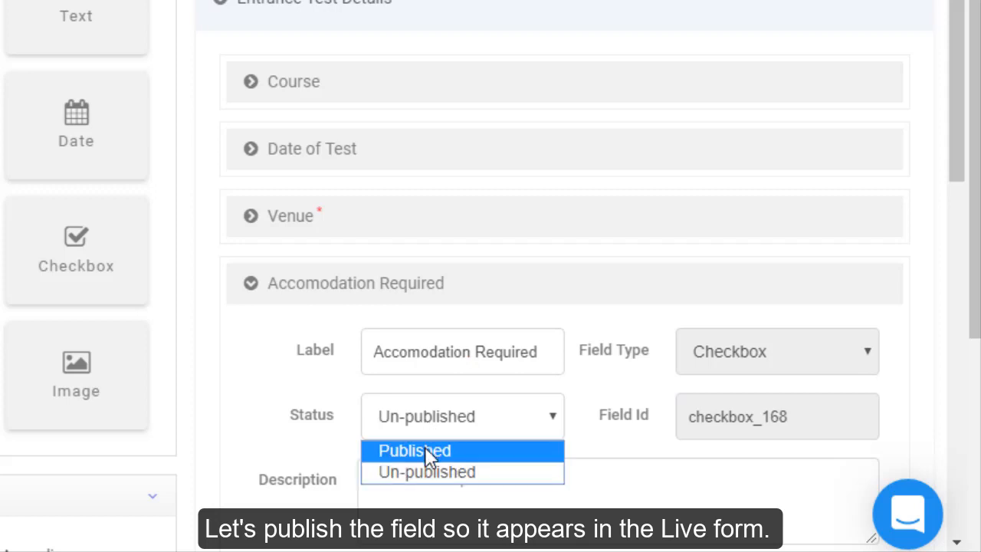
{"action": "left_click", "coordinate": [424, 452]}
Step: Give the Accomodation Required field the description "Do you require accomodation?" and the options "Yes, No", and collapse its settings
{"action": "scroll", "coordinate": [418, 367], "scroll_direction": "down", "scroll_amount": 2}
{"action": "left_click", "coordinate": [417, 368]}
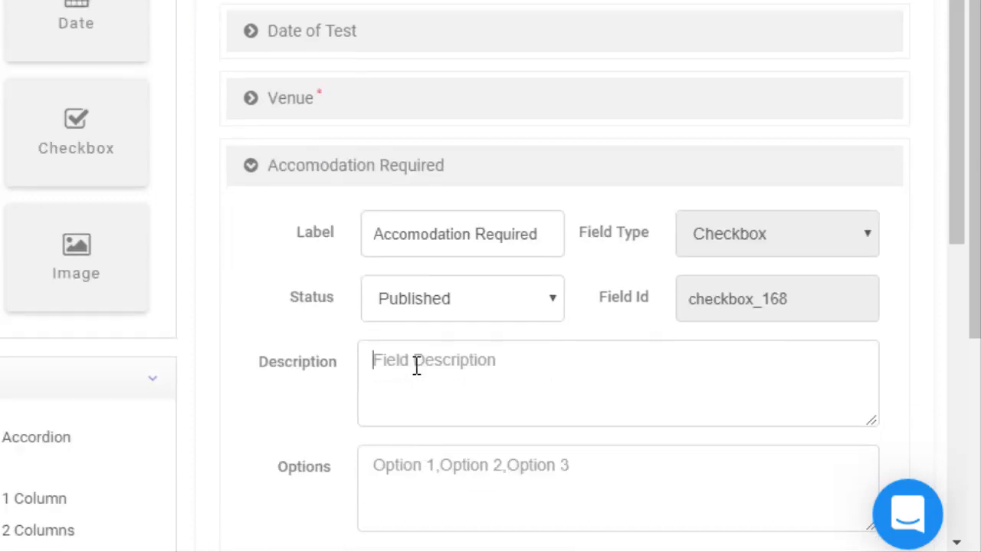
{"action": "type", "text": "Do you require accomodation?"}
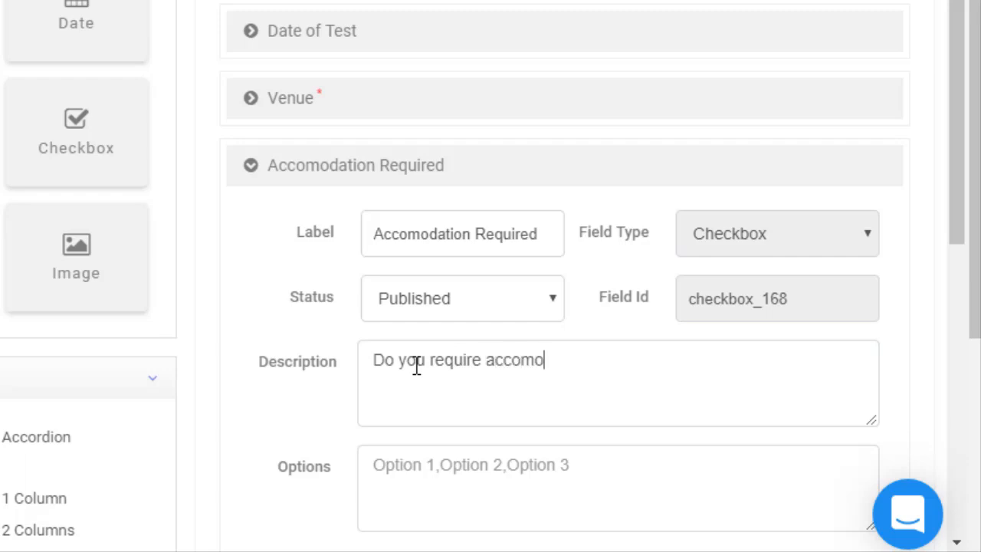
{"action": "left_click", "coordinate": [390, 464]}
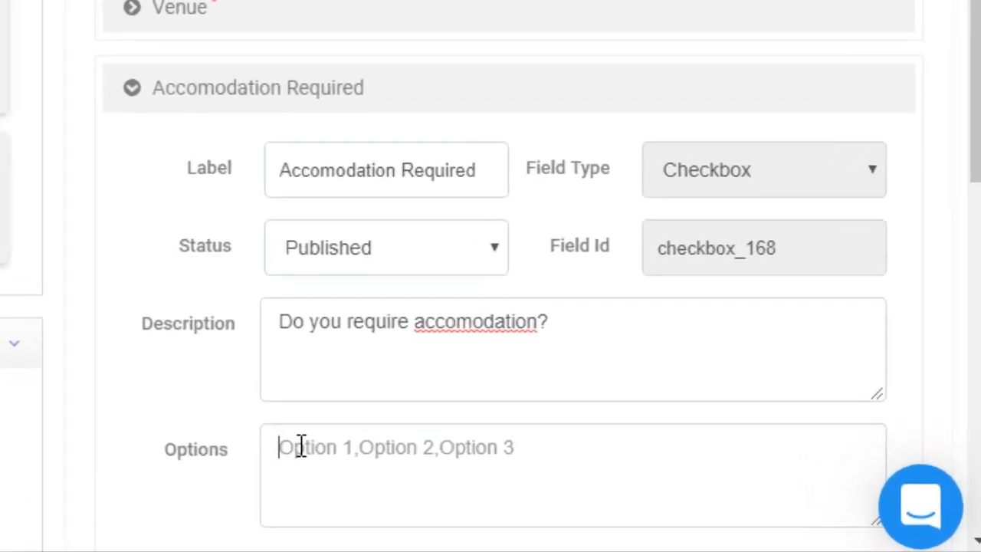
{"action": "type", "text": "Yes,"}
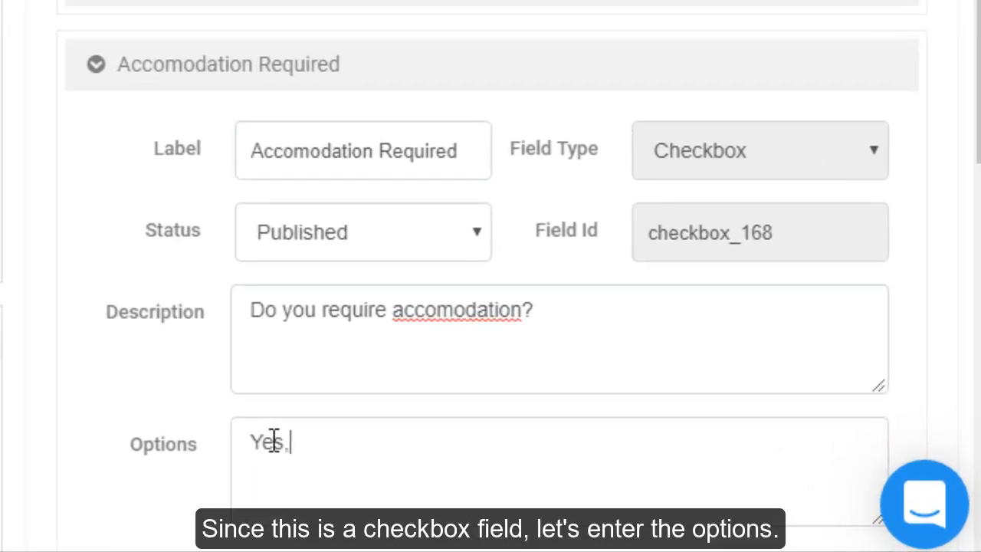
{"action": "type", "text": " No"}
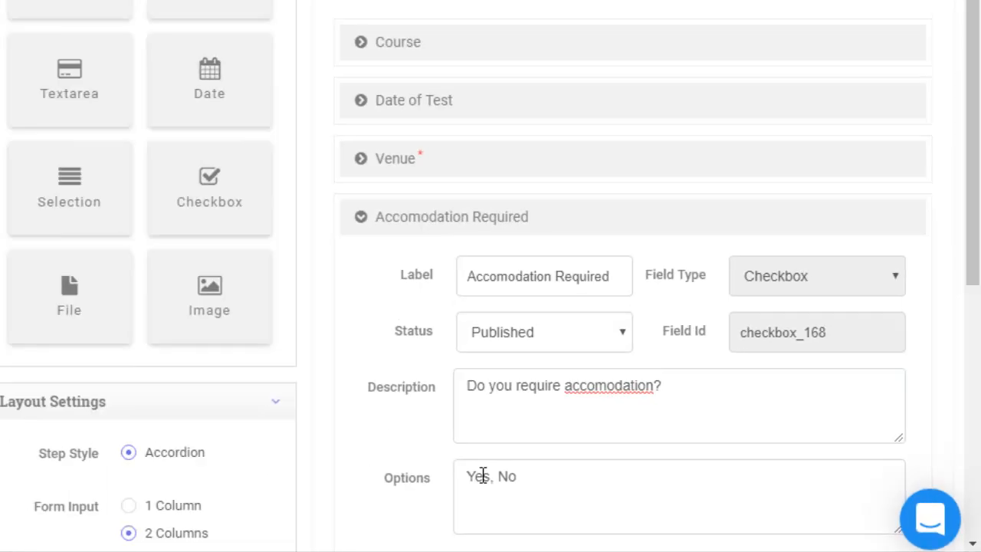
{"action": "scroll", "coordinate": [438, 348], "scroll_direction": "down", "scroll_amount": 2}
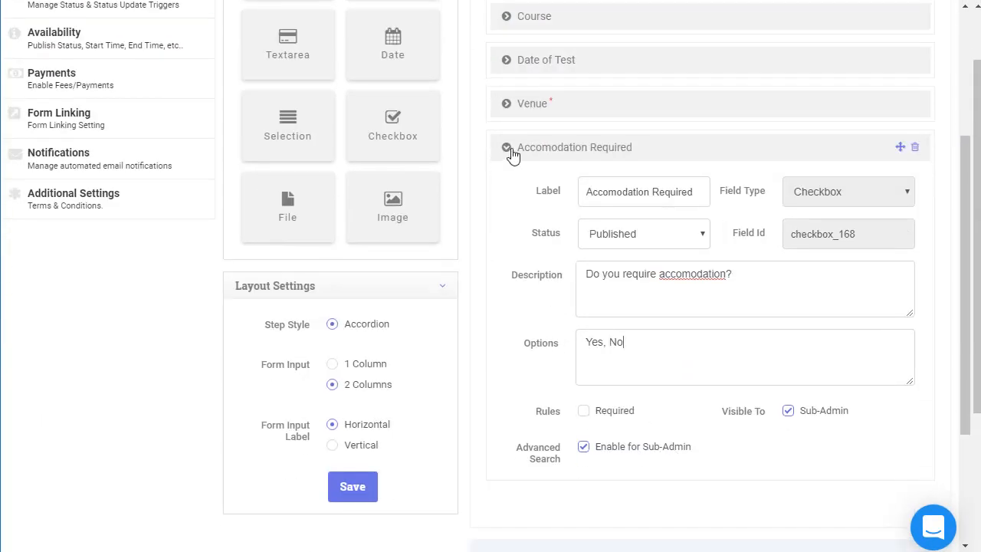
{"action": "left_click", "coordinate": [513, 152]}
{"action": "scroll", "coordinate": [663, 221], "scroll_direction": "up", "scroll_amount": 3}
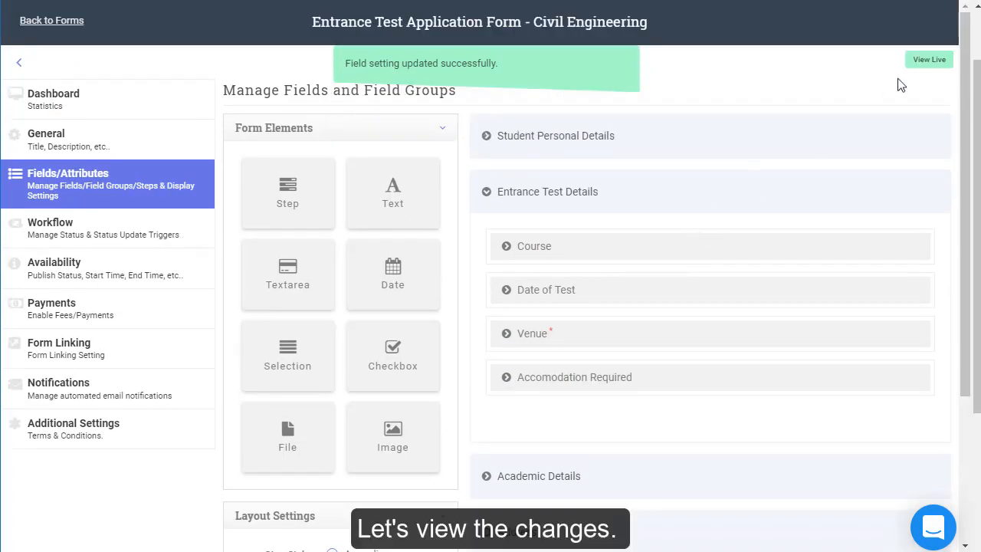
Step: View the live entrance test form and look over its sections
{"action": "left_click", "coordinate": [930, 61]}
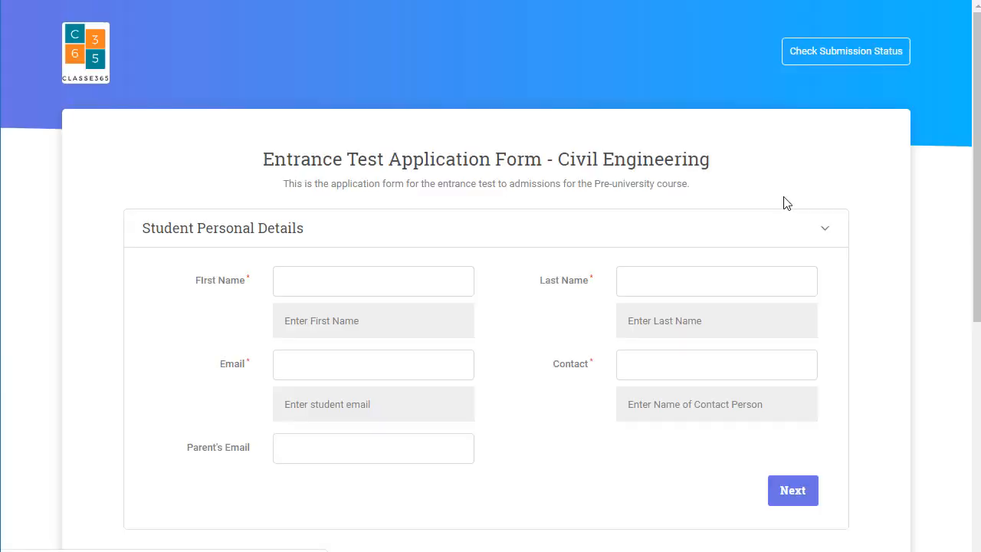
{"action": "scroll", "coordinate": [524, 355], "scroll_direction": "down", "scroll_amount": 2}
{"action": "scroll", "coordinate": [524, 354], "scroll_direction": "down", "scroll_amount": 2}
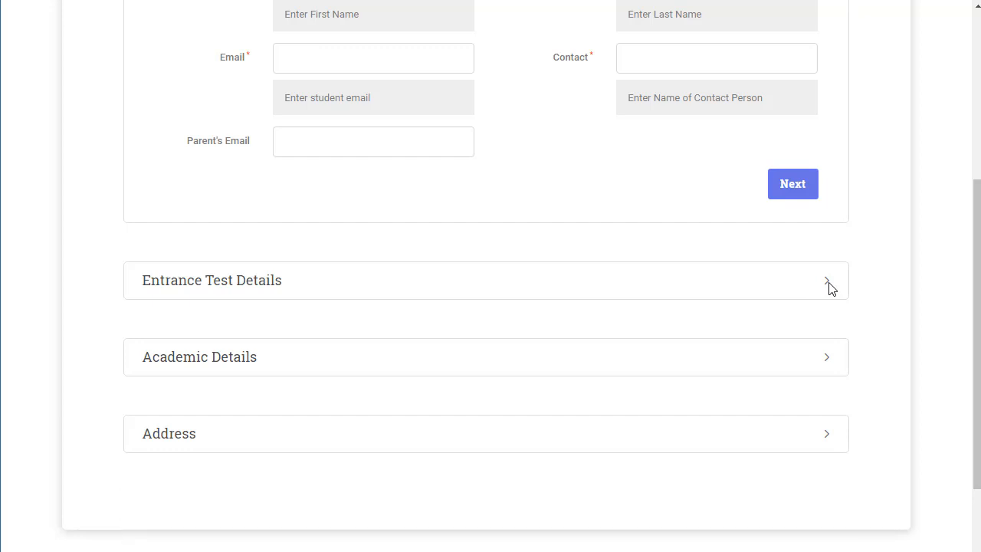
{"action": "scroll", "coordinate": [552, 272], "scroll_direction": "up", "scroll_amount": 3}
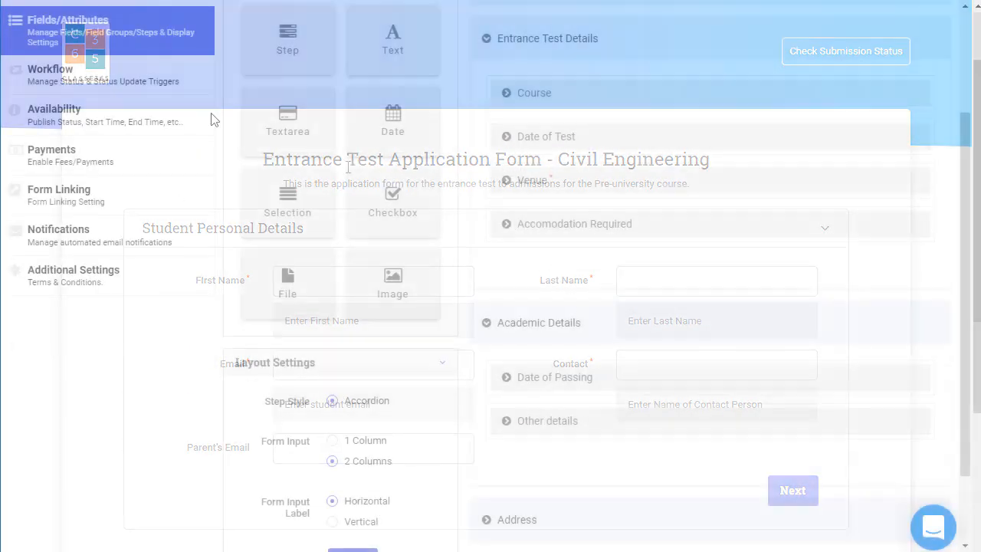
Step: Open the form's workflow settings and review its statuses and the note on default statuses
{"action": "left_click", "coordinate": [139, 90]}
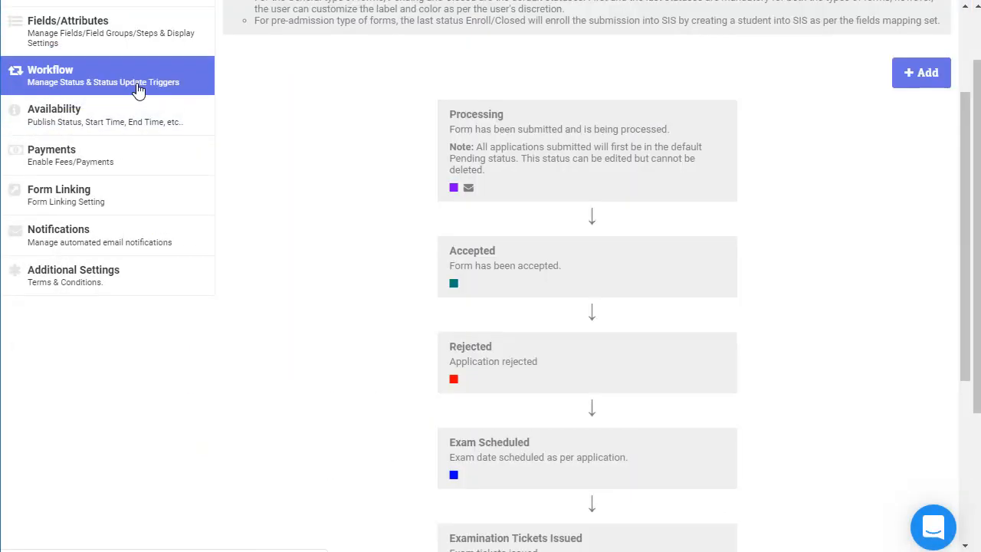
{"action": "scroll", "coordinate": [138, 90], "scroll_direction": "up", "scroll_amount": 1}
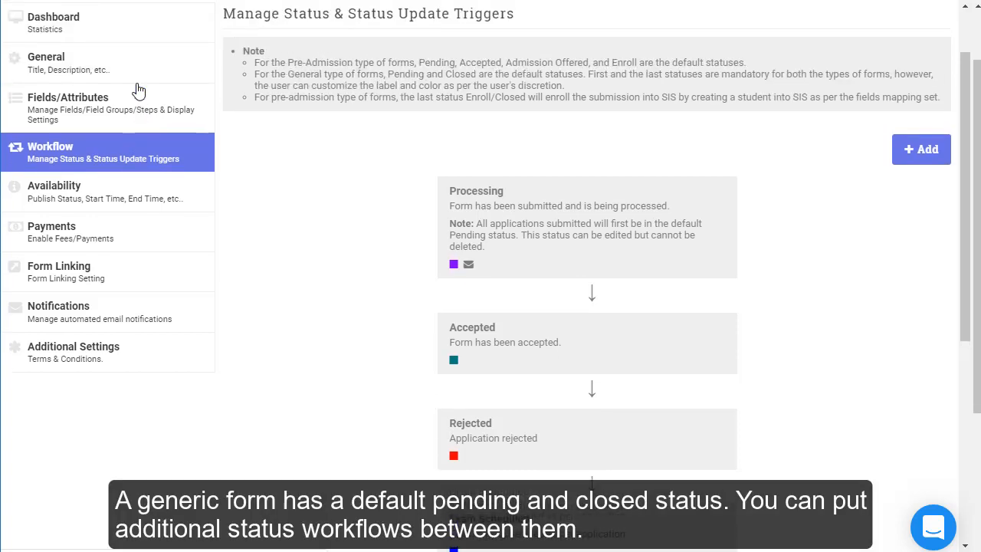
{"action": "scroll", "coordinate": [137, 90], "scroll_direction": "up", "scroll_amount": 1}
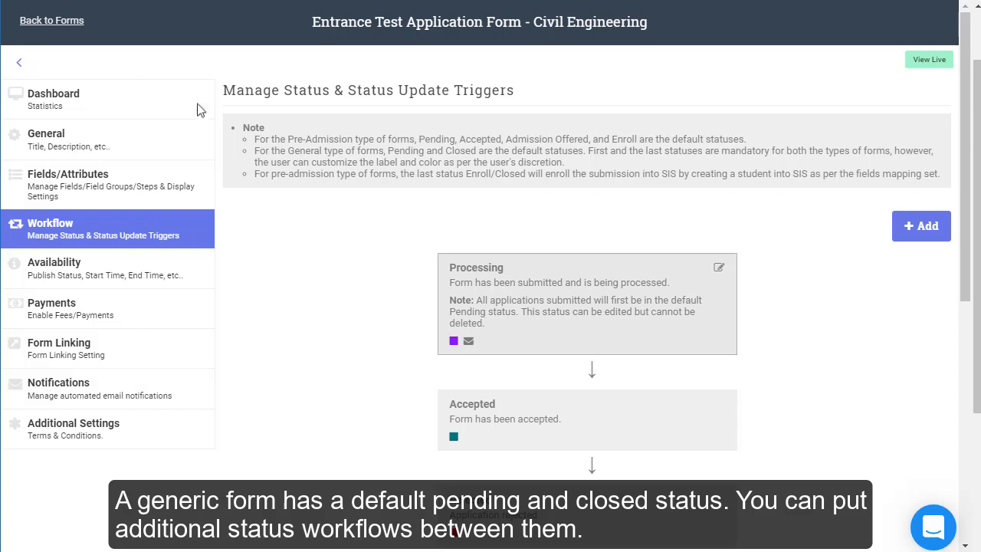
Step: Change the Processing status's description to "Form has been received and is being processed." and save it
{"action": "left_click", "coordinate": [720, 274]}
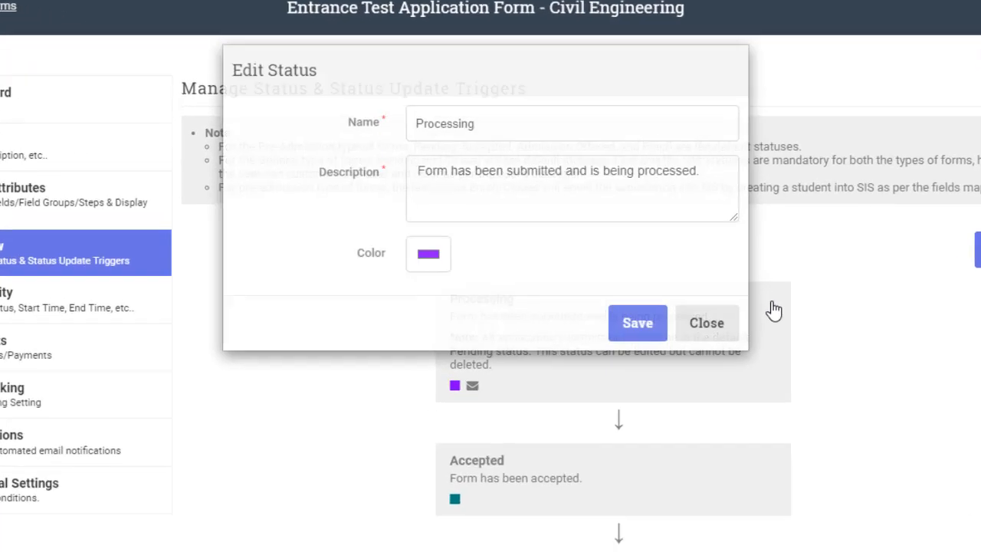
{"action": "double_click", "coordinate": [518, 164]}
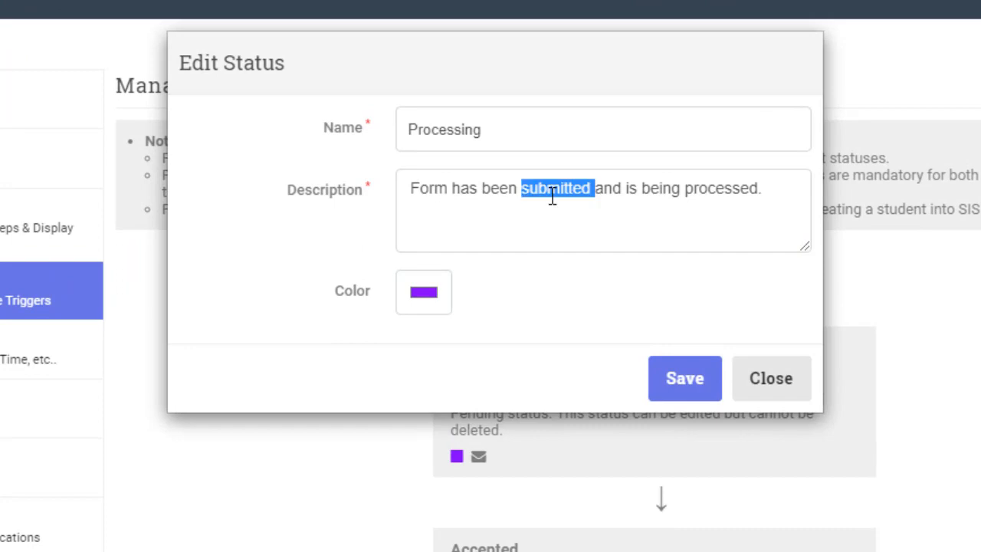
{"action": "type", "text": "received"}
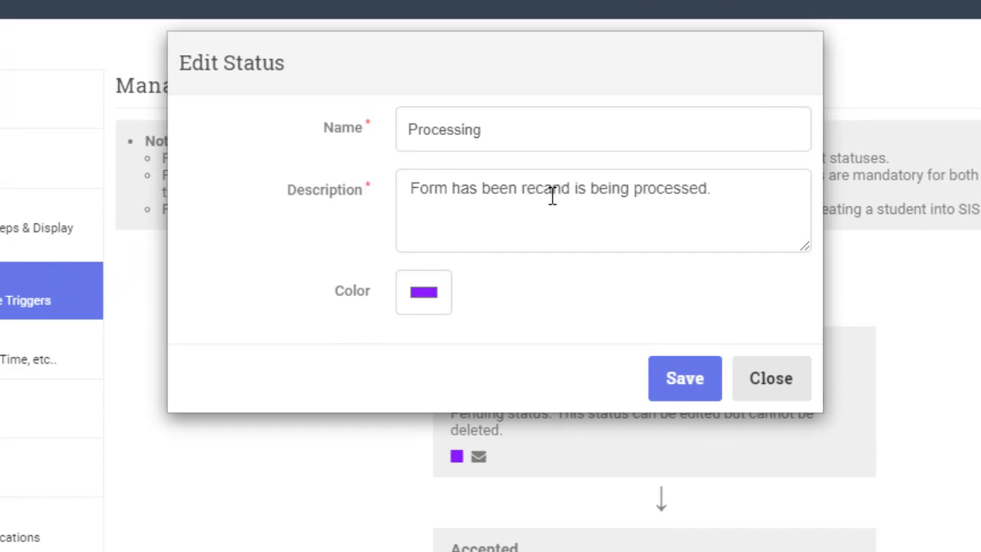
{"action": "left_click", "coordinate": [700, 381]}
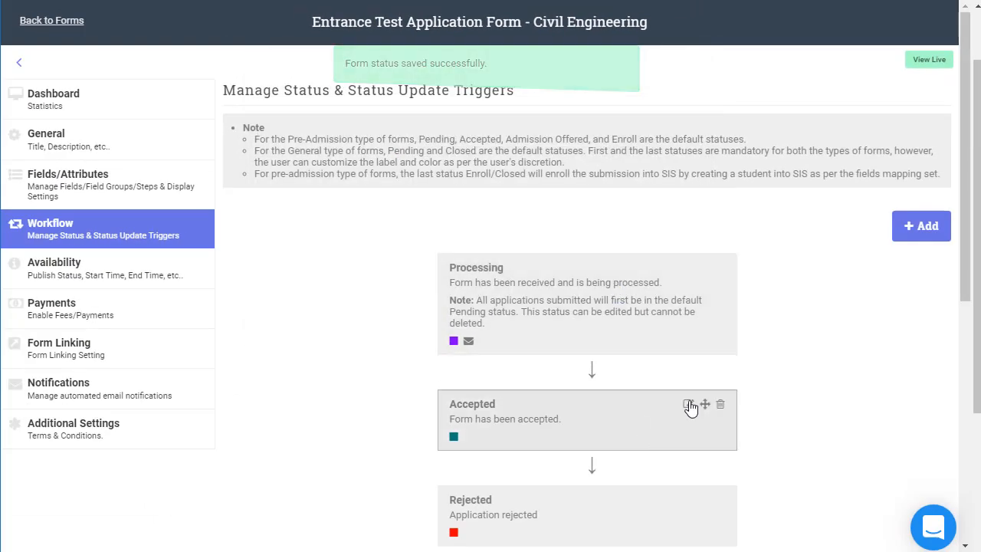
Step: Set the Accepted status's color to dark green (red 0, green 128, blue 64) and save it
{"action": "left_click", "coordinate": [688, 404]}
{"action": "left_click", "coordinate": [431, 230]}
{"action": "left_click", "coordinate": [127, 252]}
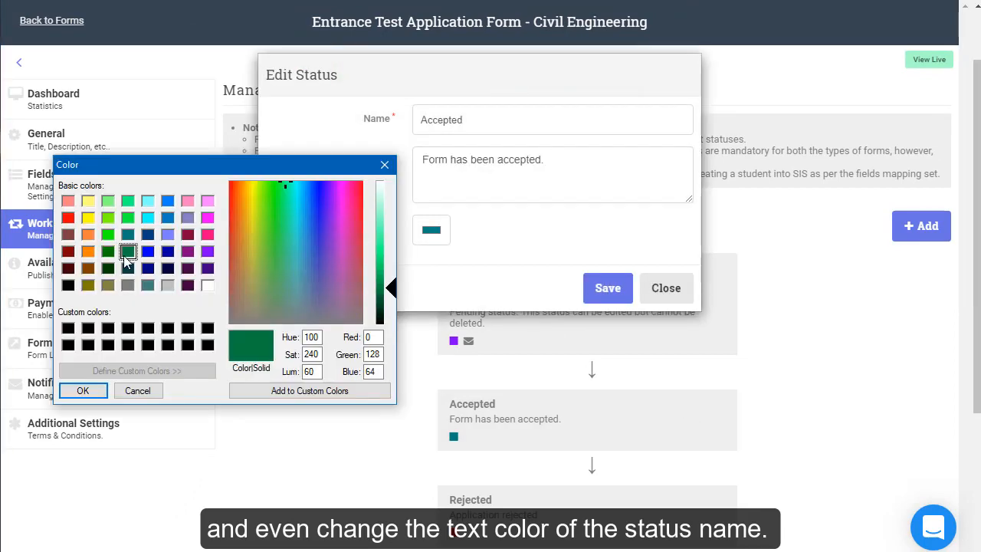
{"action": "left_click", "coordinate": [82, 390]}
{"action": "left_click", "coordinate": [617, 291]}
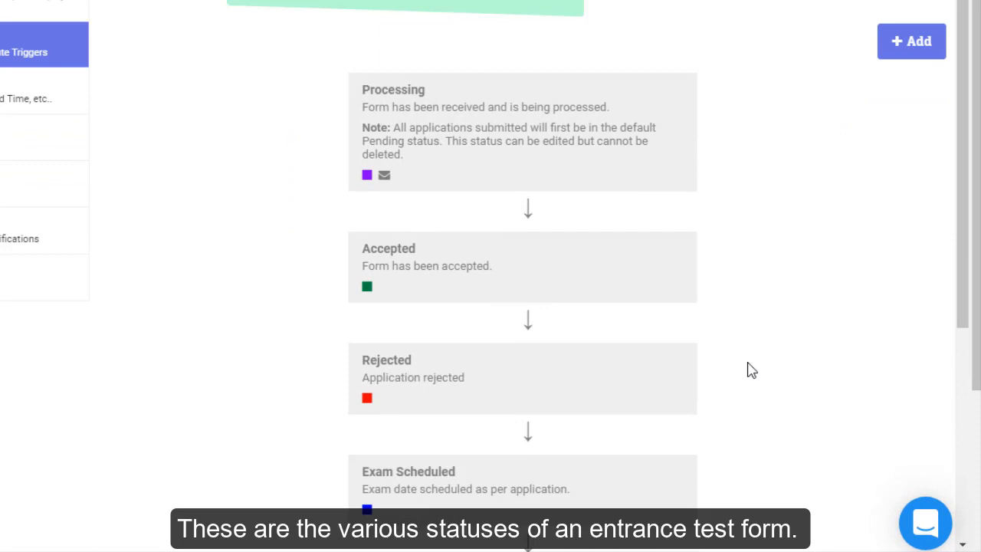
Step: Move the Rejected status above Accepted in the workflow, directly after Processing
{"action": "scroll", "coordinate": [751, 370], "scroll_direction": "down", "scroll_amount": 2}
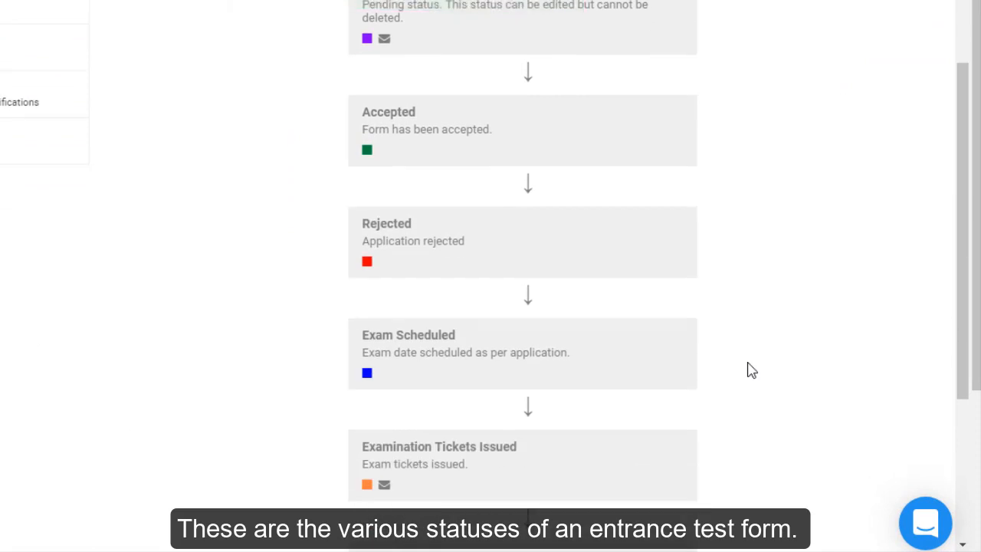
{"action": "scroll", "coordinate": [751, 370], "scroll_direction": "down", "scroll_amount": 4}
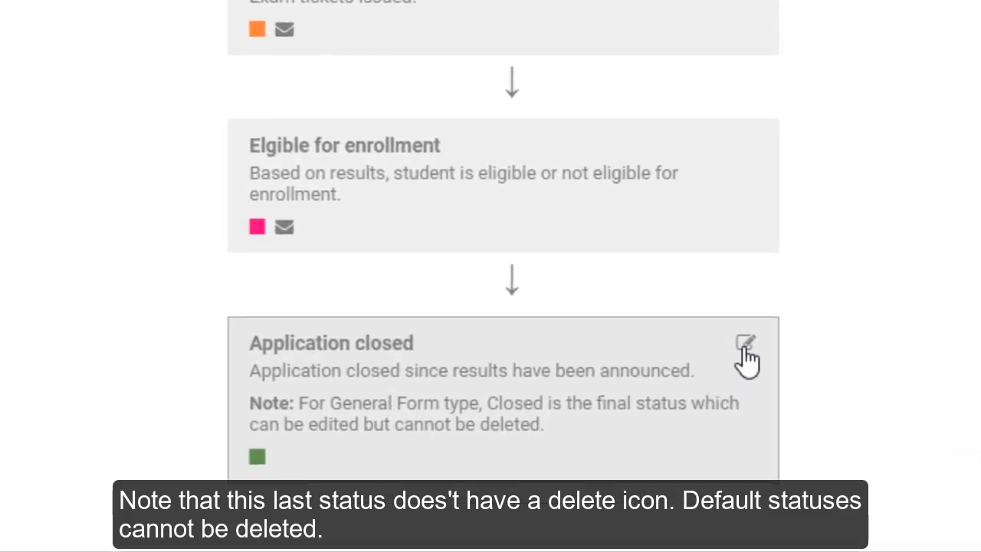
{"action": "mouse_move", "coordinate": [751, 223]}
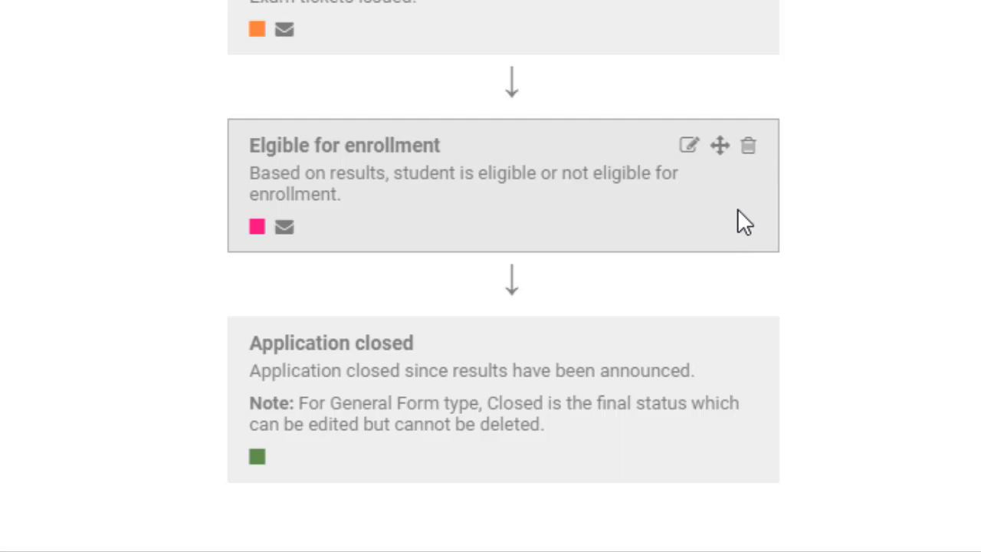
{"action": "scroll", "coordinate": [773, 376], "scroll_direction": "up", "scroll_amount": 5}
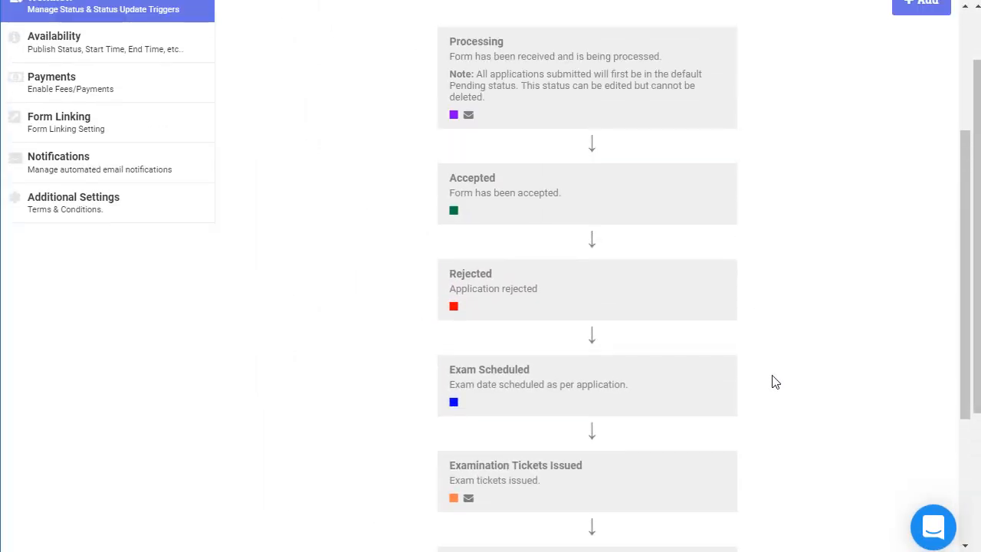
{"action": "scroll", "coordinate": [773, 381], "scroll_direction": "up", "scroll_amount": 1}
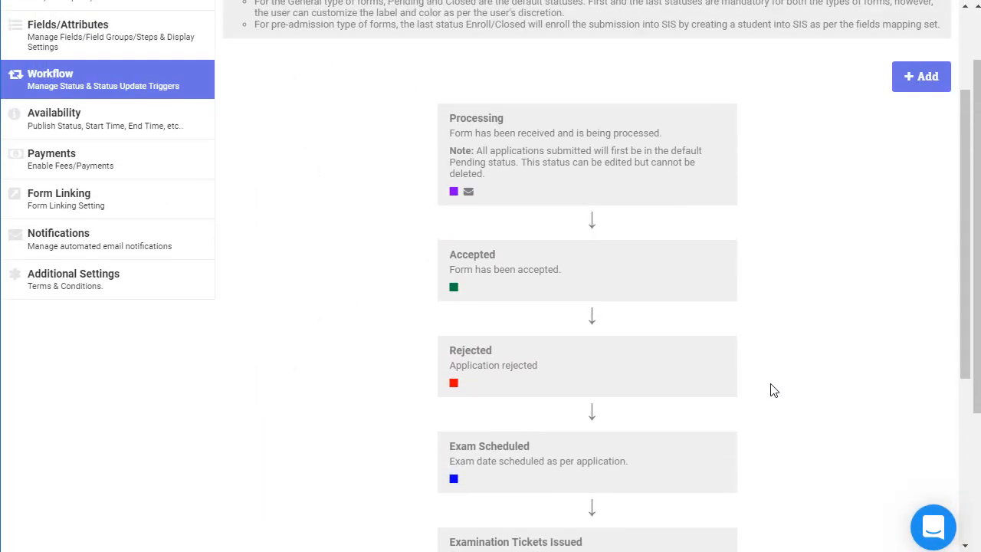
{"action": "mouse_move", "coordinate": [684, 383]}
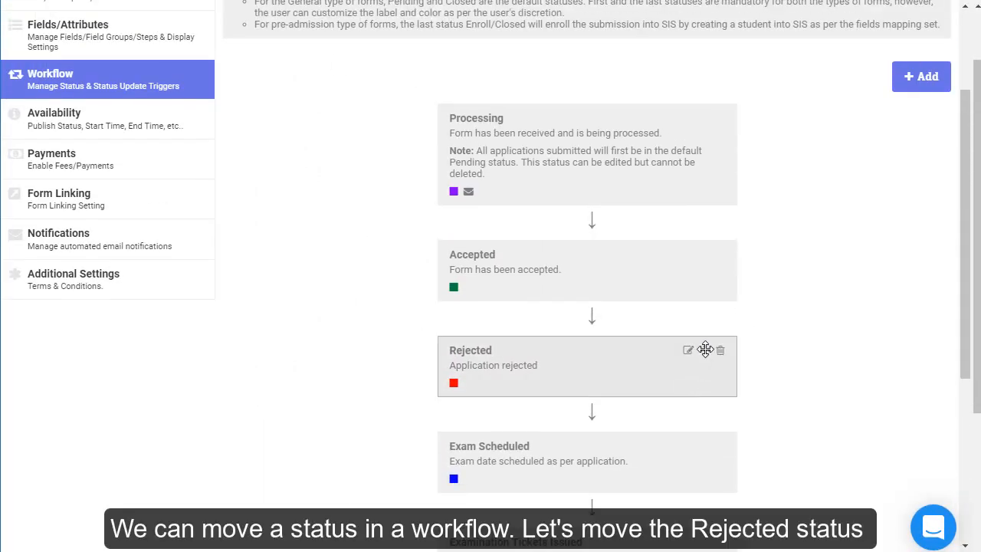
{"action": "left_click_drag", "start_coordinate": [704, 347], "coordinate": [730, 254]}
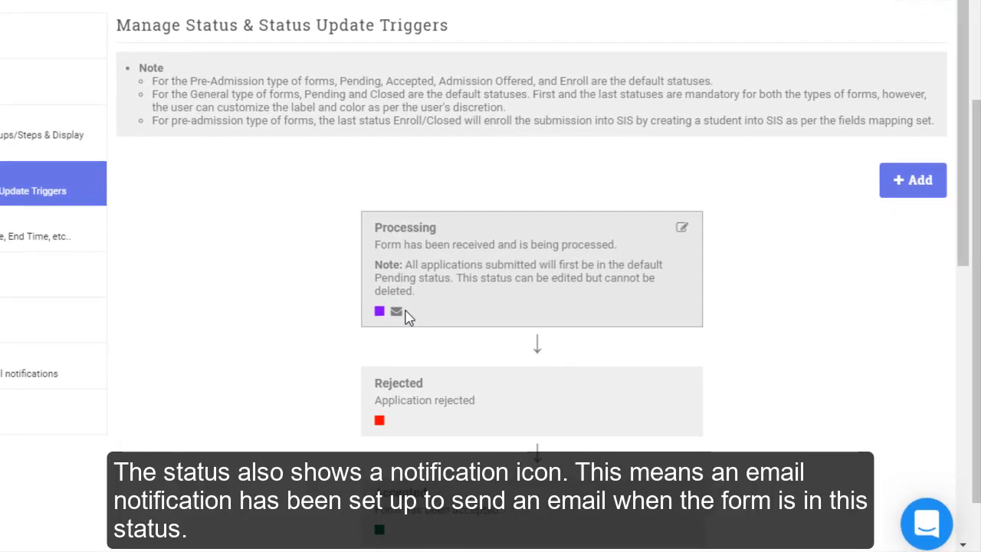
Step: Check the email notifications attached to the Processing and Examination Tickets Issued statuses
{"action": "left_click", "coordinate": [395, 311]}
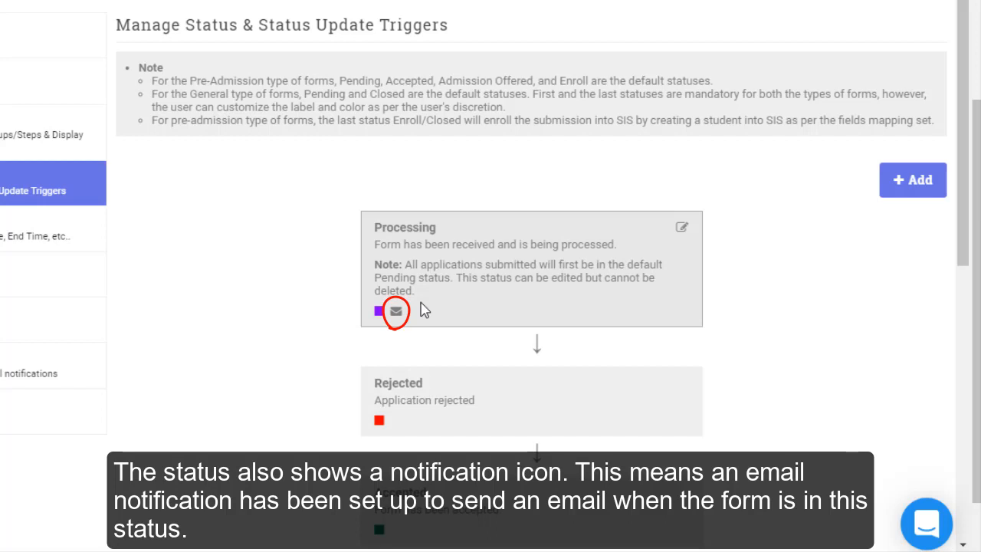
{"action": "scroll", "coordinate": [422, 309], "scroll_direction": "down", "scroll_amount": 5}
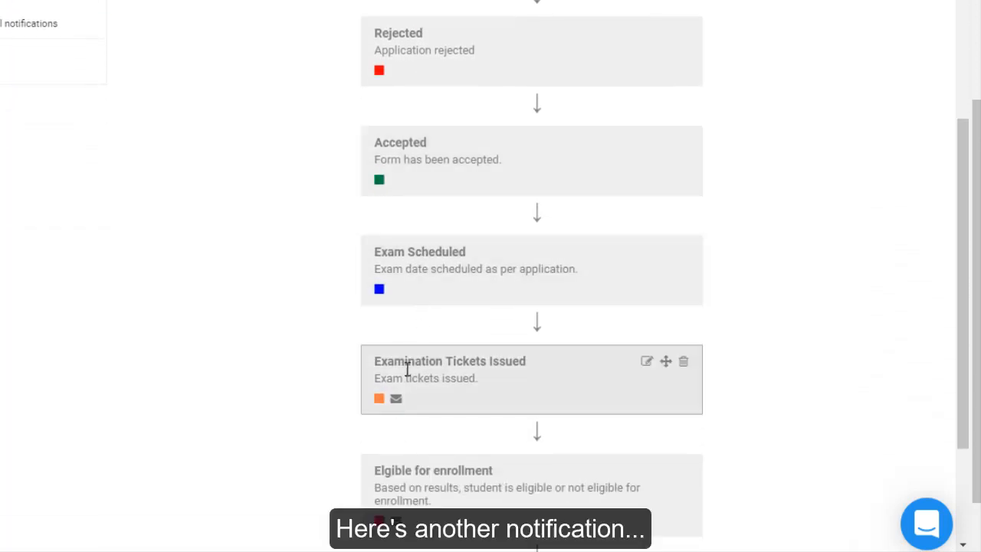
{"action": "mouse_move", "coordinate": [397, 403]}
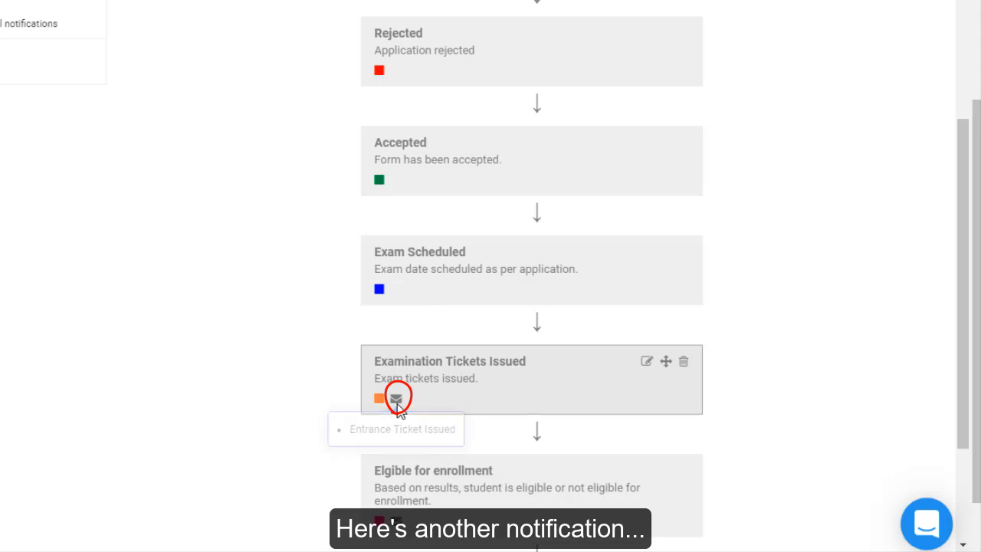
{"action": "scroll", "coordinate": [459, 379], "scroll_direction": "up", "scroll_amount": 4}
{"action": "scroll", "coordinate": [468, 385], "scroll_direction": "up", "scroll_amount": 1}
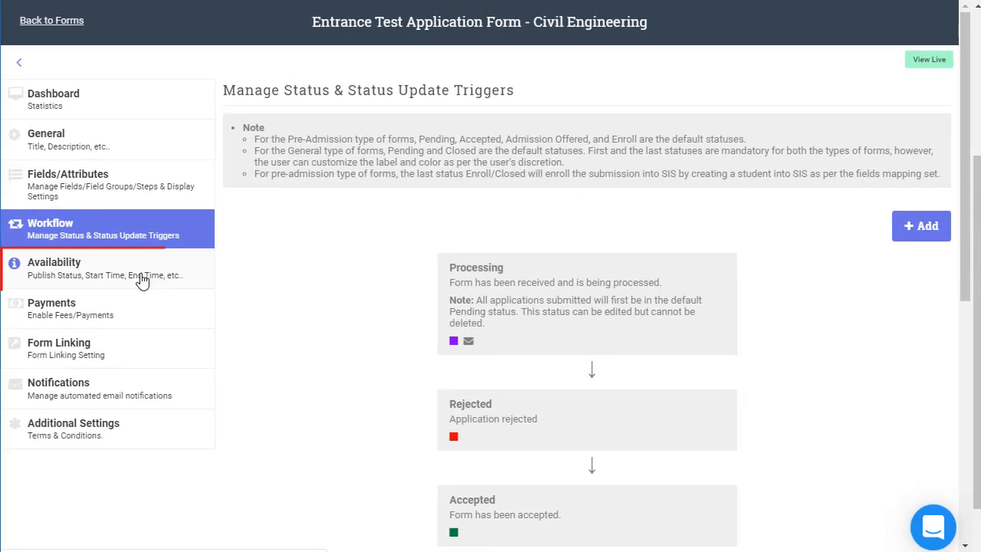
Step: Review the form's availability settings and its fees and payments settings
{"action": "left_click", "coordinate": [142, 280]}
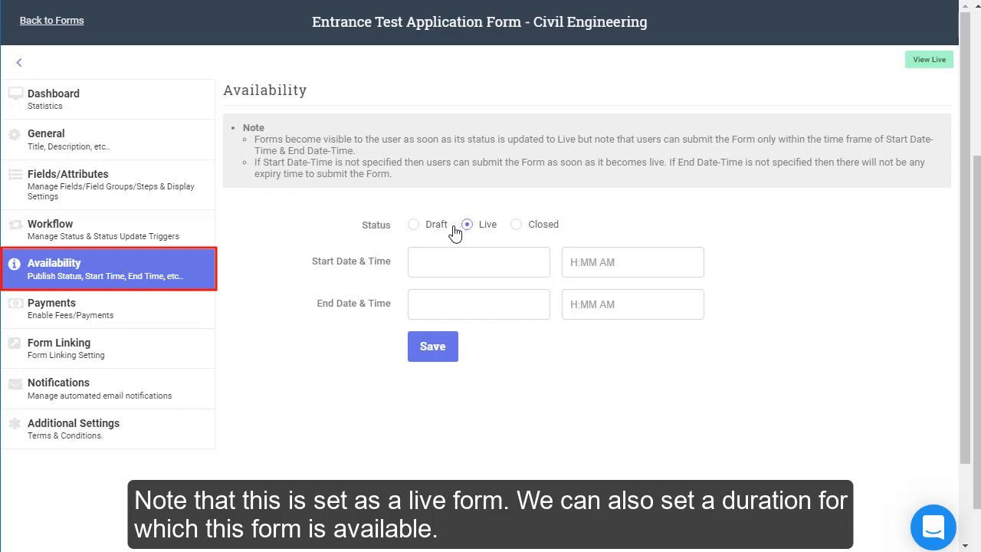
{"action": "left_click", "coordinate": [151, 309]}
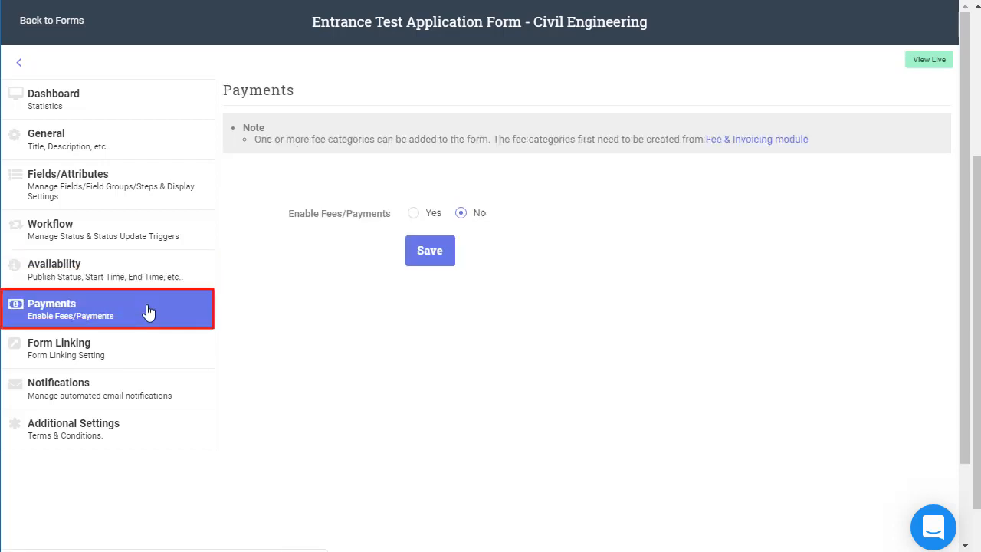
Step: Choose Enrollment Form as the form to link to in the form linking settings
{"action": "left_click", "coordinate": [149, 358]}
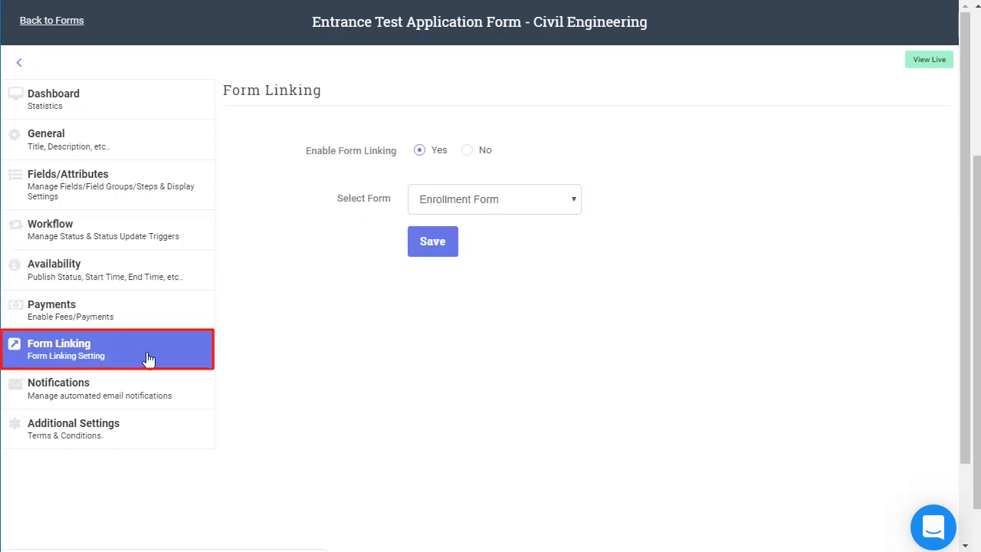
{"action": "left_click", "coordinate": [476, 201]}
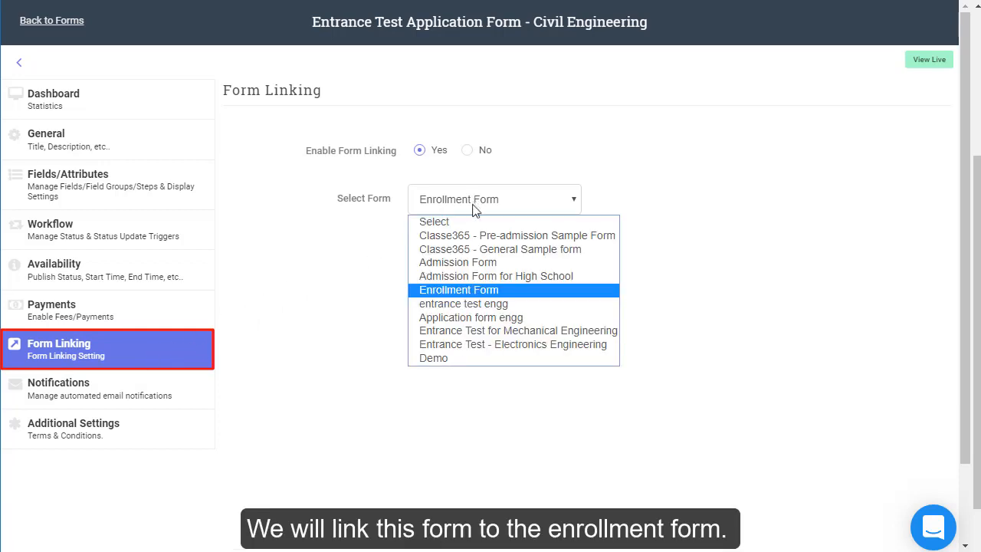
{"action": "left_click", "coordinate": [457, 290]}
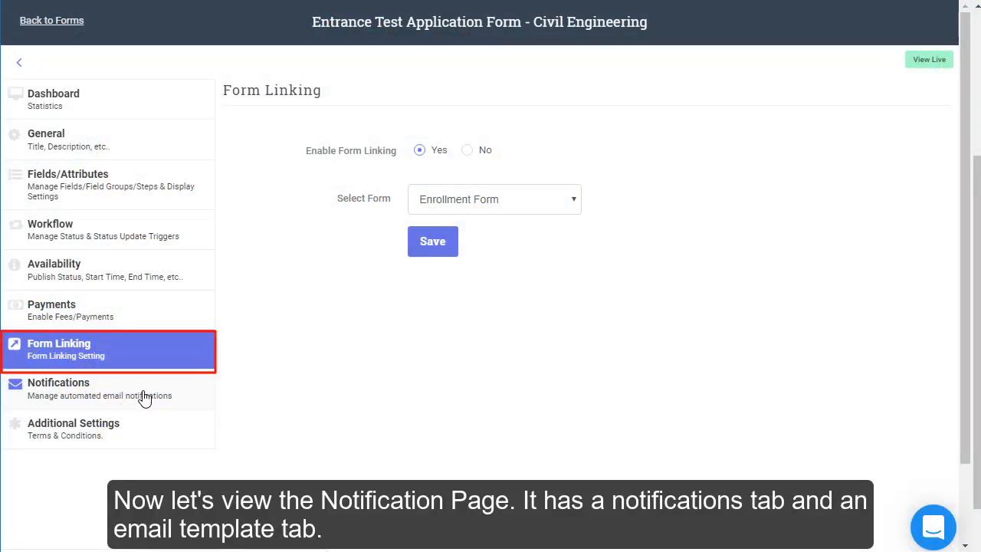
Step: Open the Application Received email template for editing, look over its content and show the available data variables
{"action": "left_click", "coordinate": [144, 398]}
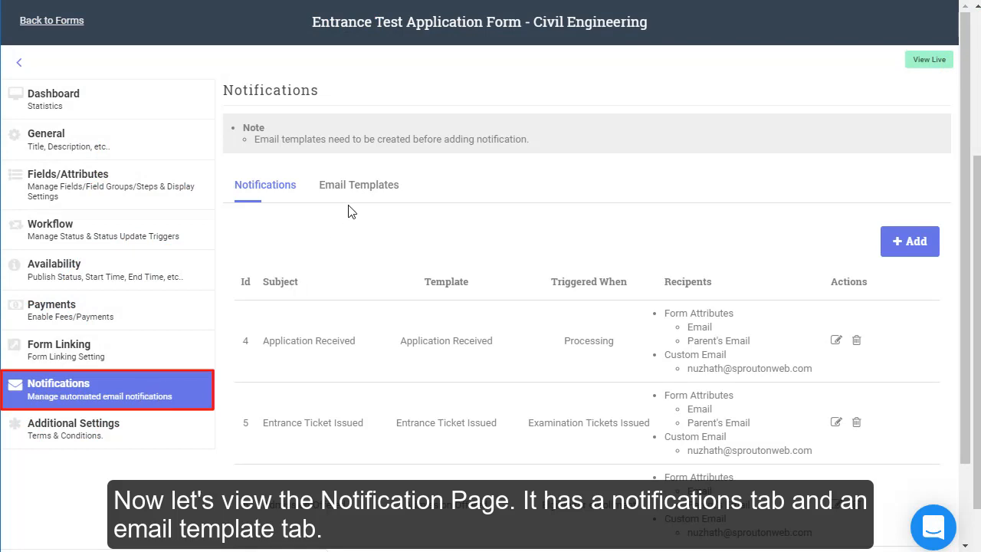
{"action": "left_click", "coordinate": [372, 195]}
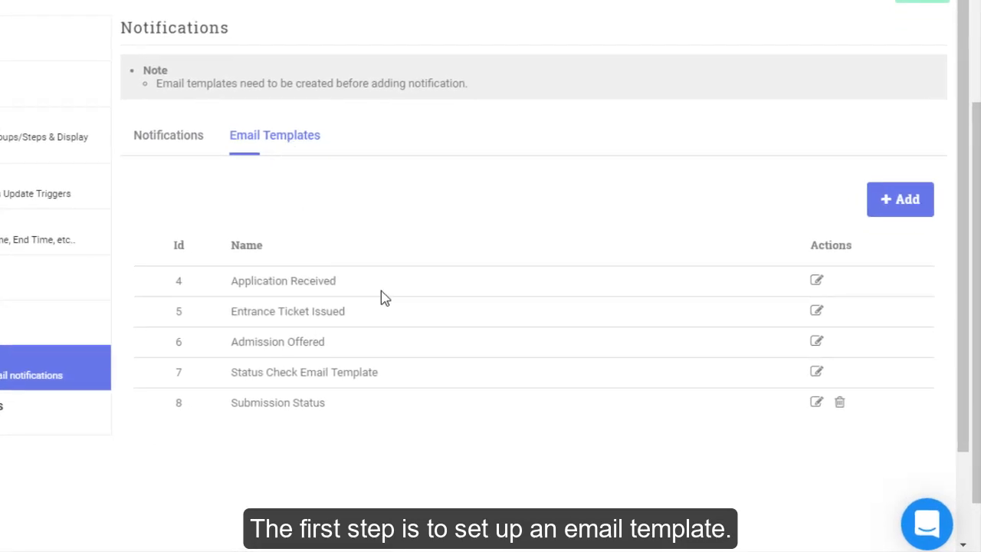
{"action": "left_click", "coordinate": [817, 282]}
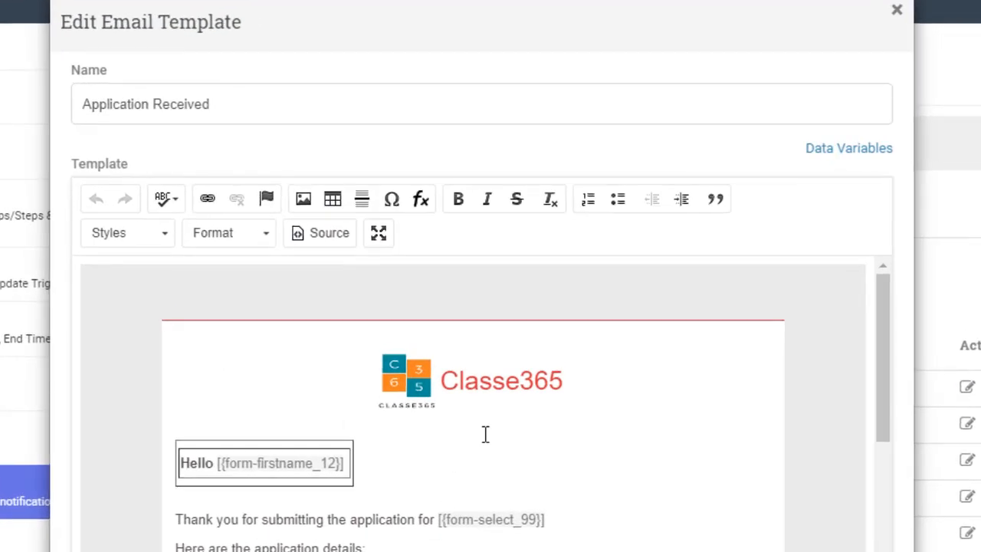
{"action": "scroll", "coordinate": [506, 373], "scroll_direction": "down", "scroll_amount": 1}
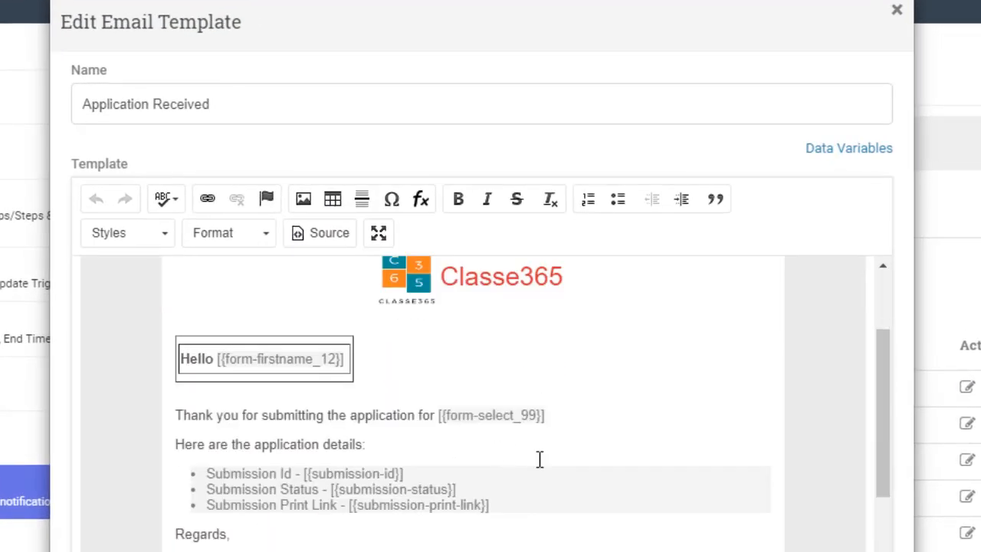
{"action": "scroll", "coordinate": [539, 458], "scroll_direction": "up", "scroll_amount": 2}
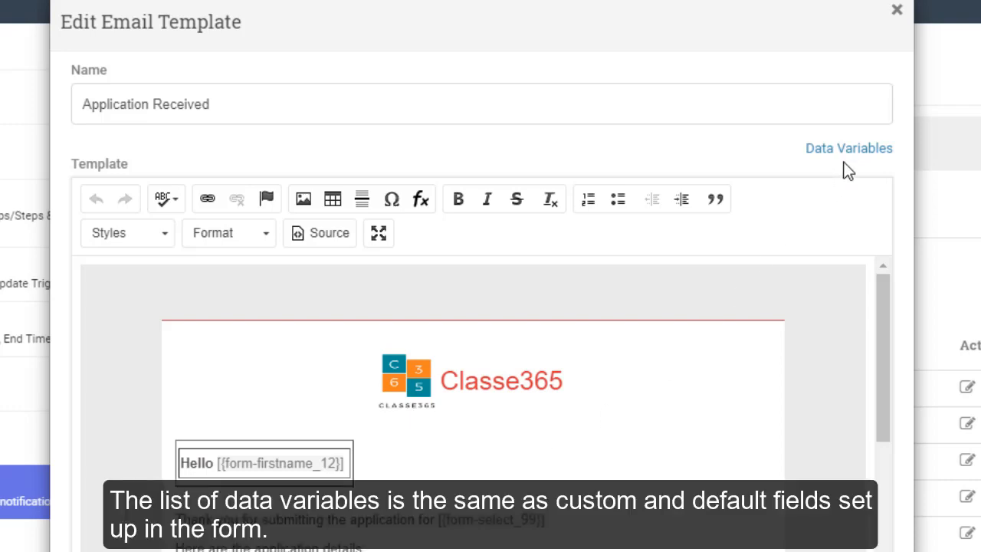
{"action": "left_click", "coordinate": [847, 150]}
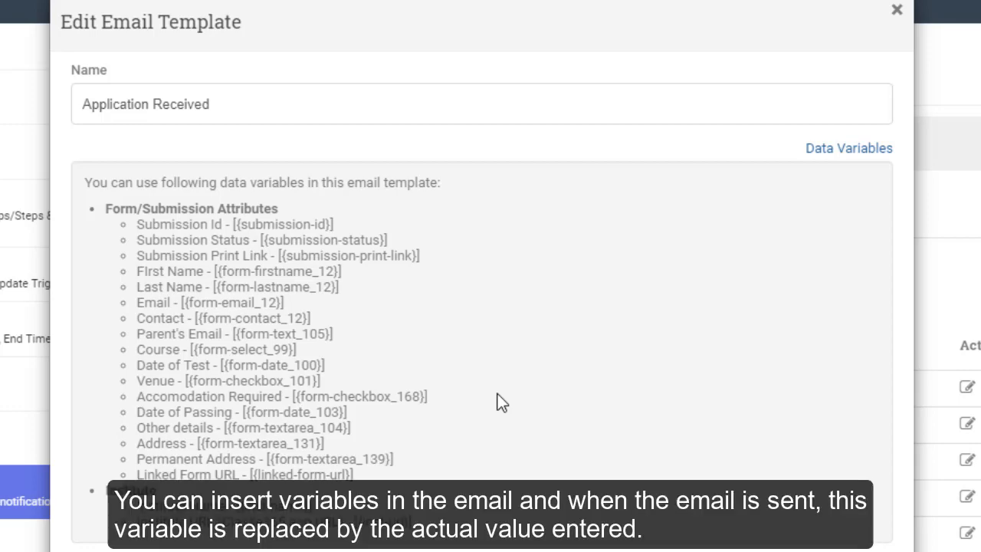
Step: Insert the institute name variable [{inst-name}] on a new line below Admin in the template's signature and save the template
{"action": "scroll", "coordinate": [496, 402], "scroll_direction": "down", "scroll_amount": 3}
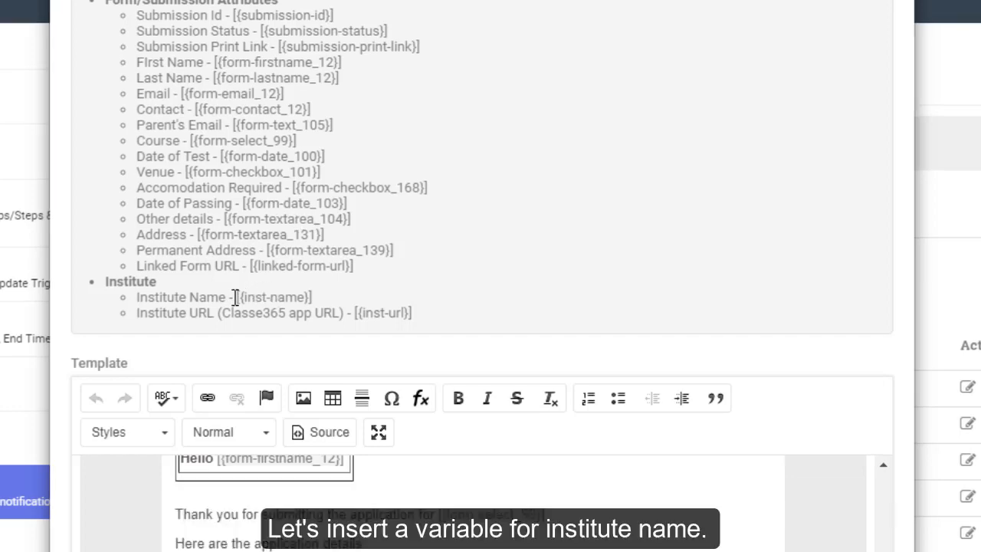
{"action": "left_click_drag", "start_coordinate": [235, 296], "coordinate": [306, 296]}
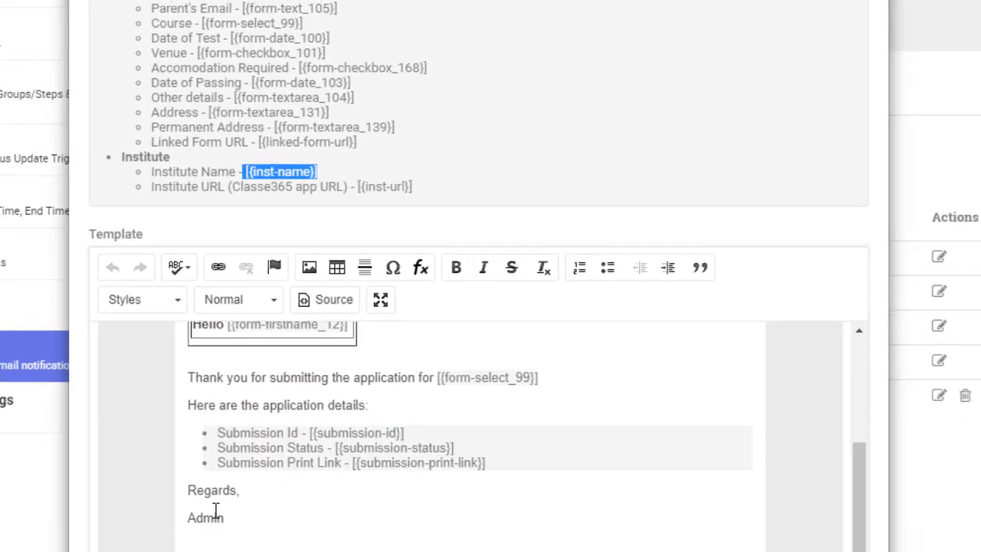
{"action": "left_click", "coordinate": [215, 496]}
{"action": "left_click", "coordinate": [238, 496]}
{"action": "key", "text": "Return"}
{"action": "type", "text": "[{inst-name}]"}
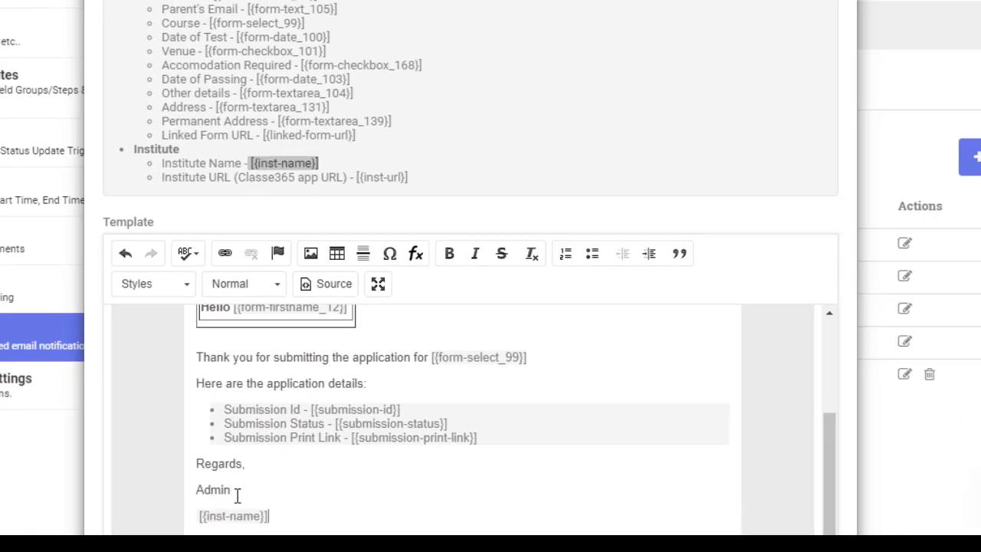
{"action": "scroll", "coordinate": [563, 444], "scroll_direction": "down", "scroll_amount": 1}
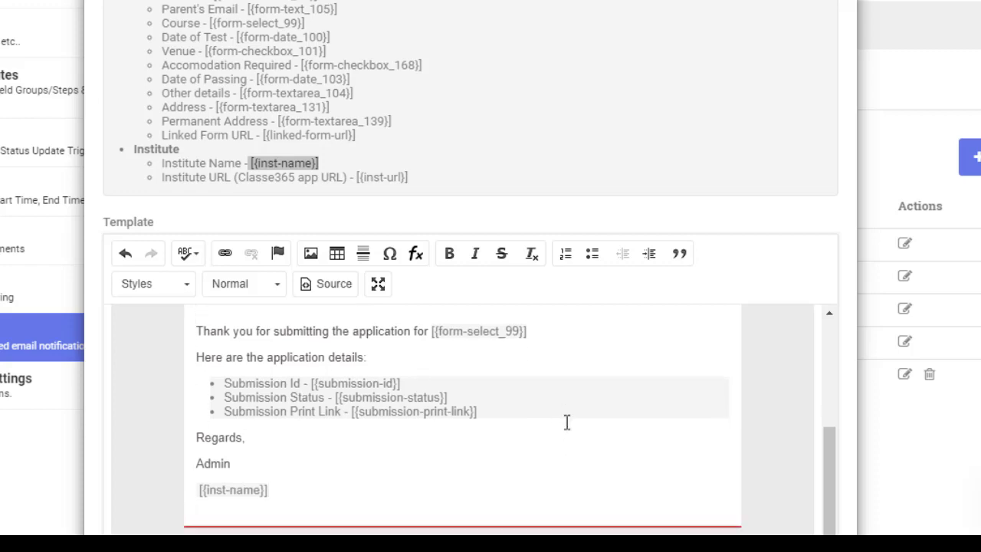
{"action": "scroll", "coordinate": [664, 171], "scroll_direction": "down", "scroll_amount": 2}
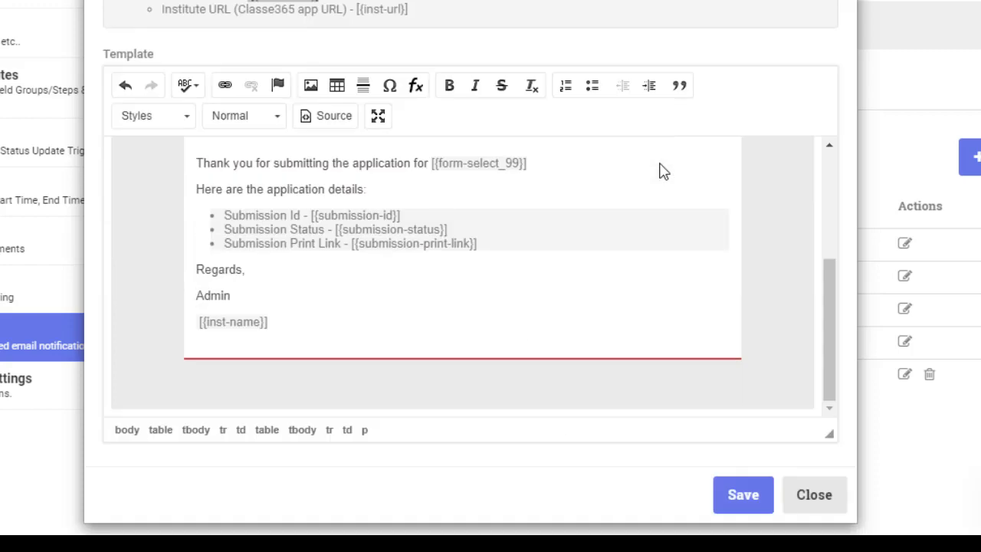
{"action": "left_click", "coordinate": [742, 500]}
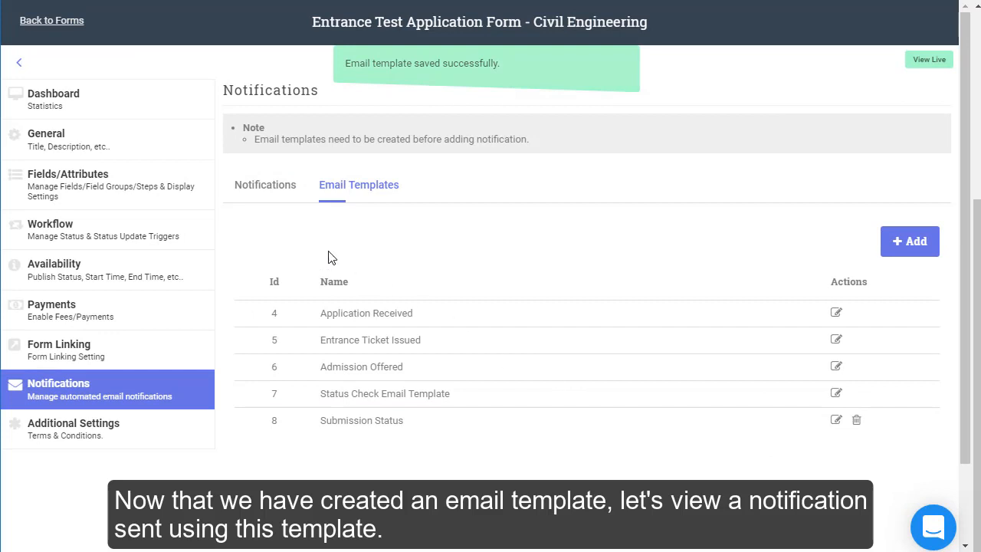
Step: Edit the Application Received notification with the Application Received template, triggered when status is Processing (On submission entry also), and save it
{"action": "left_click", "coordinate": [267, 197]}
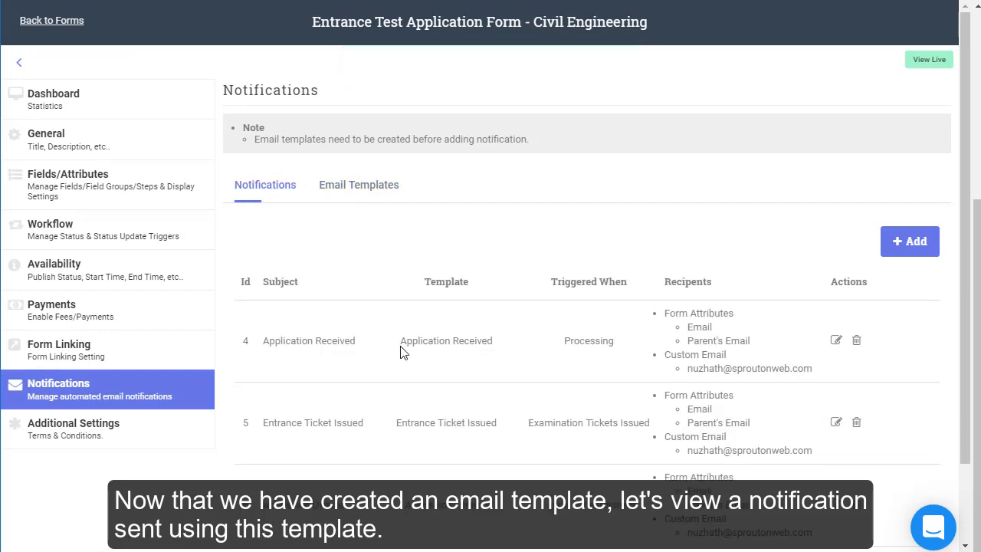
{"action": "left_click", "coordinate": [836, 342]}
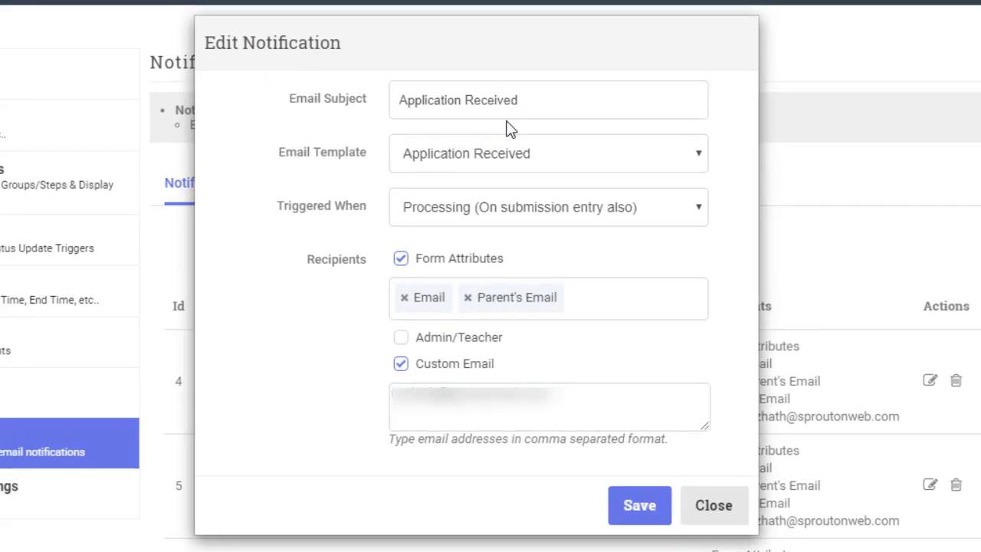
{"action": "left_click", "coordinate": [507, 159]}
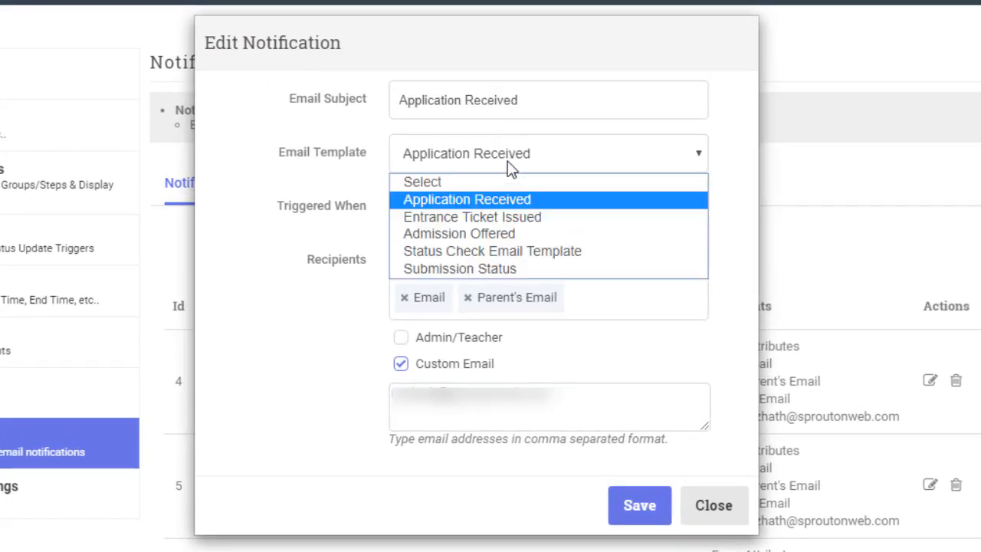
{"action": "left_click", "coordinate": [507, 201]}
{"action": "left_click", "coordinate": [510, 211]}
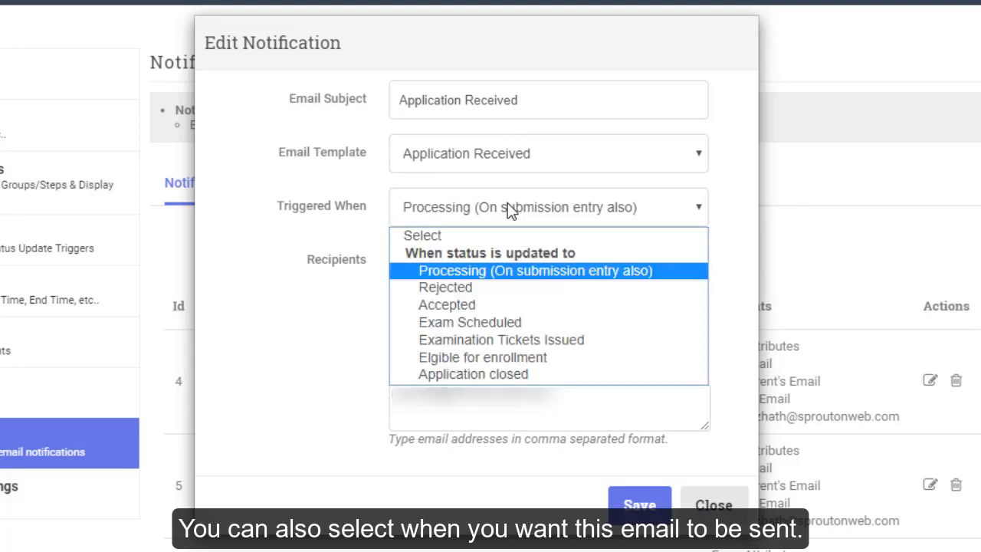
{"action": "left_click", "coordinate": [524, 271]}
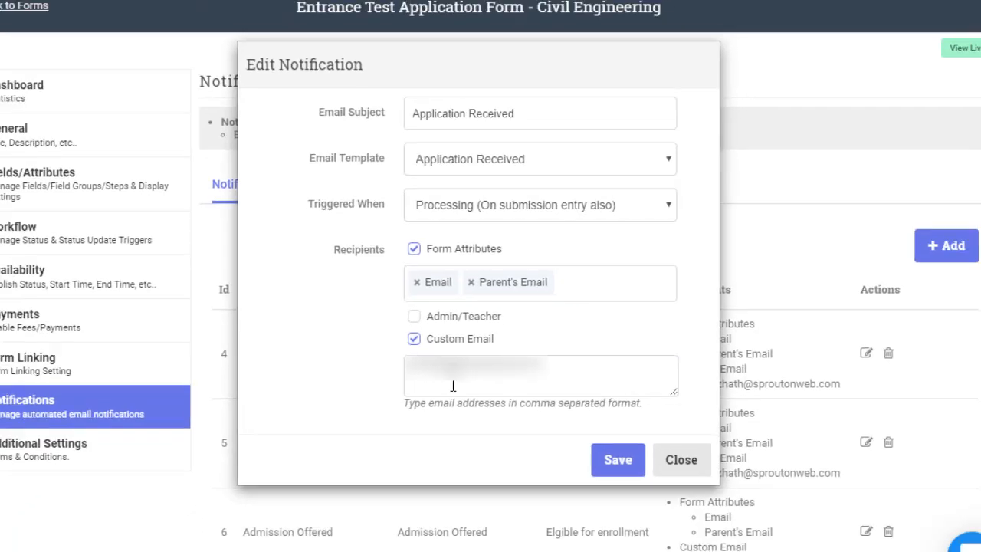
{"action": "left_click", "coordinate": [645, 509]}
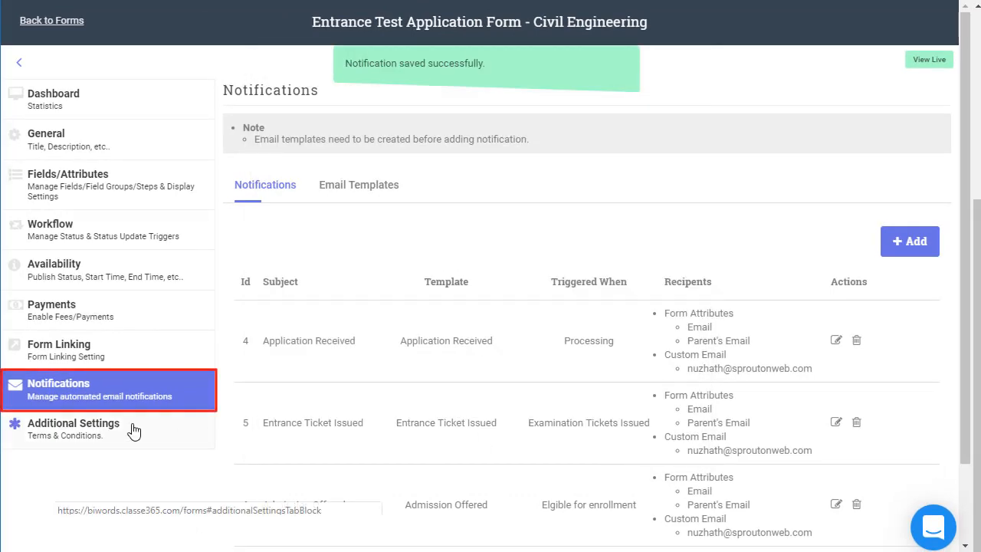
Step: Check the entrance test form's terms and status check settings, and return to the forms list
{"action": "left_click", "coordinate": [77, 431]}
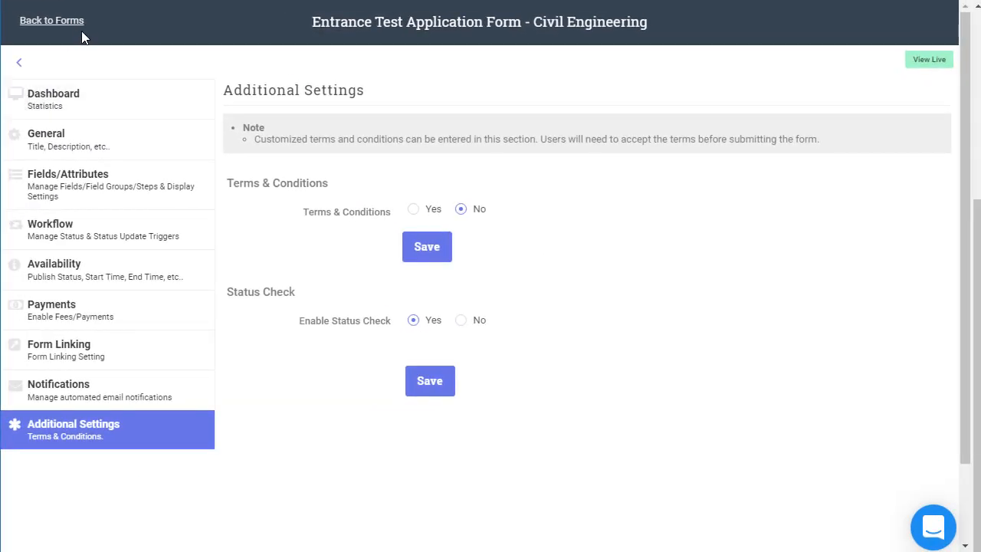
{"action": "left_click", "coordinate": [81, 23]}
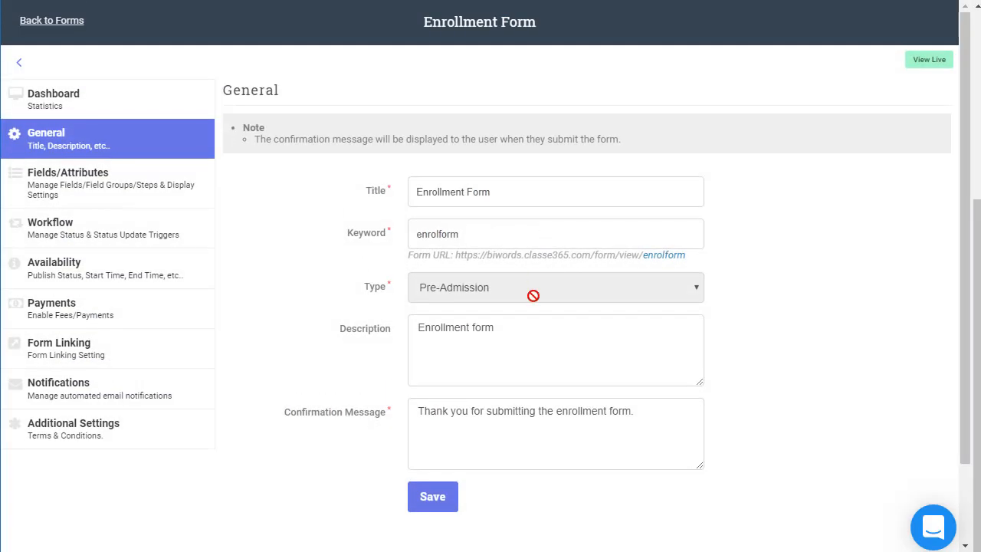
Step: Add a File field below Profile Picture in the Enrollment Form's Other Details group and label it Certificates
{"action": "left_click", "coordinate": [140, 191]}
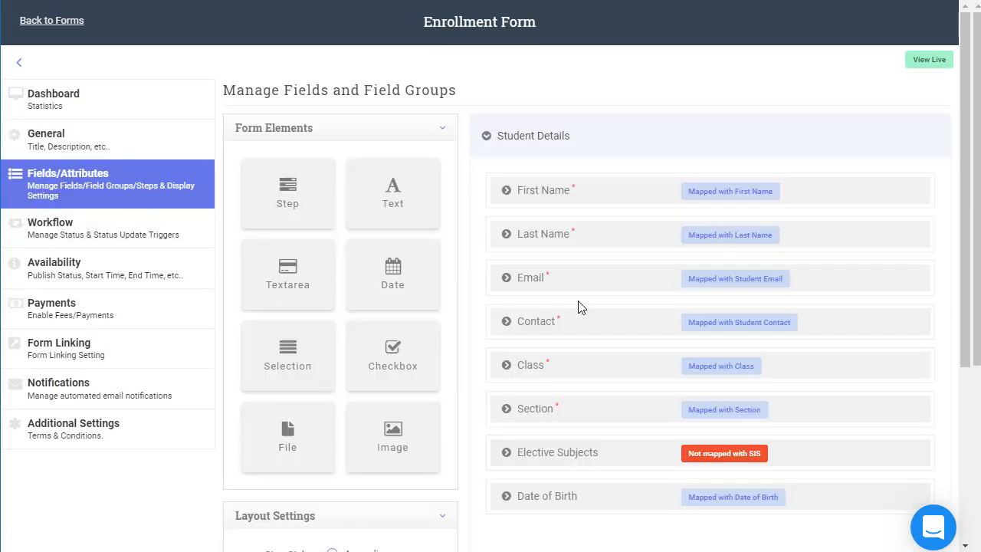
{"action": "scroll", "coordinate": [578, 303], "scroll_direction": "down", "scroll_amount": 2}
{"action": "scroll", "coordinate": [580, 307], "scroll_direction": "down", "scroll_amount": 1}
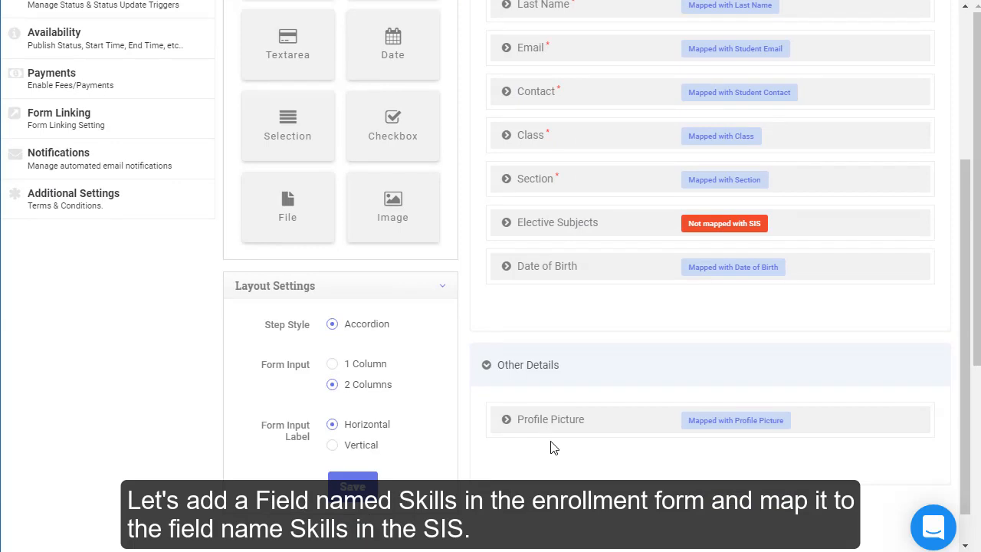
{"action": "scroll", "coordinate": [302, 127], "scroll_direction": "down", "scroll_amount": 1}
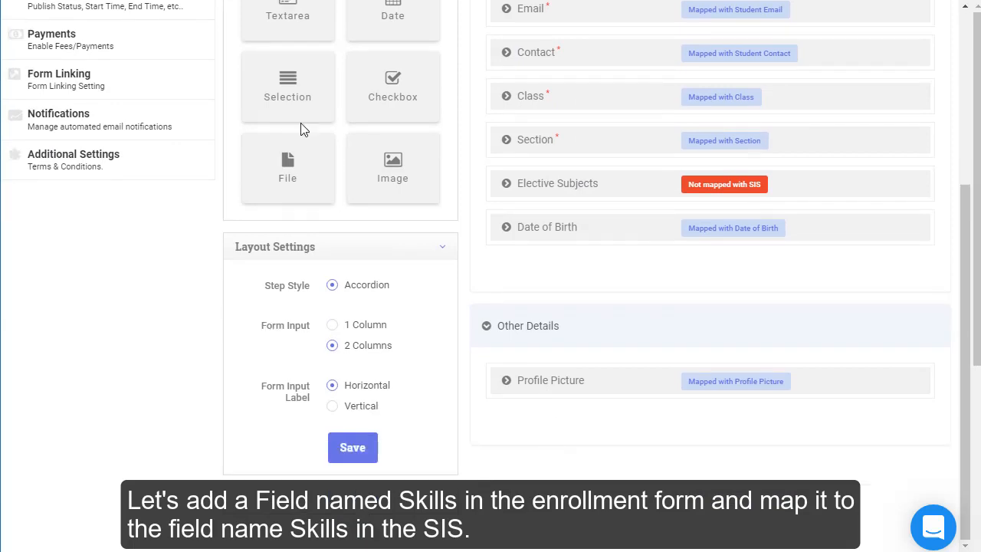
{"action": "left_click_drag", "start_coordinate": [285, 164], "coordinate": [540, 452]}
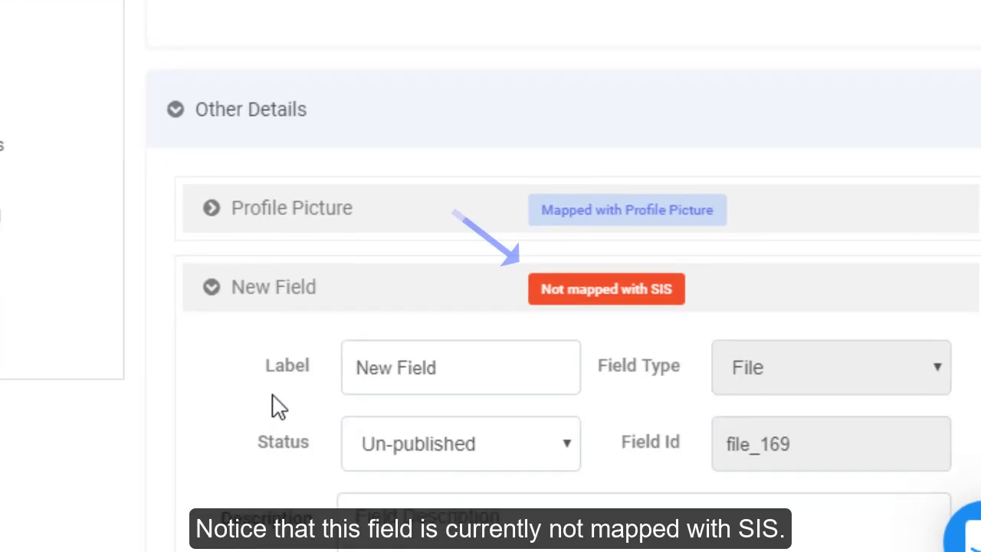
{"action": "triple_click", "coordinate": [429, 360]}
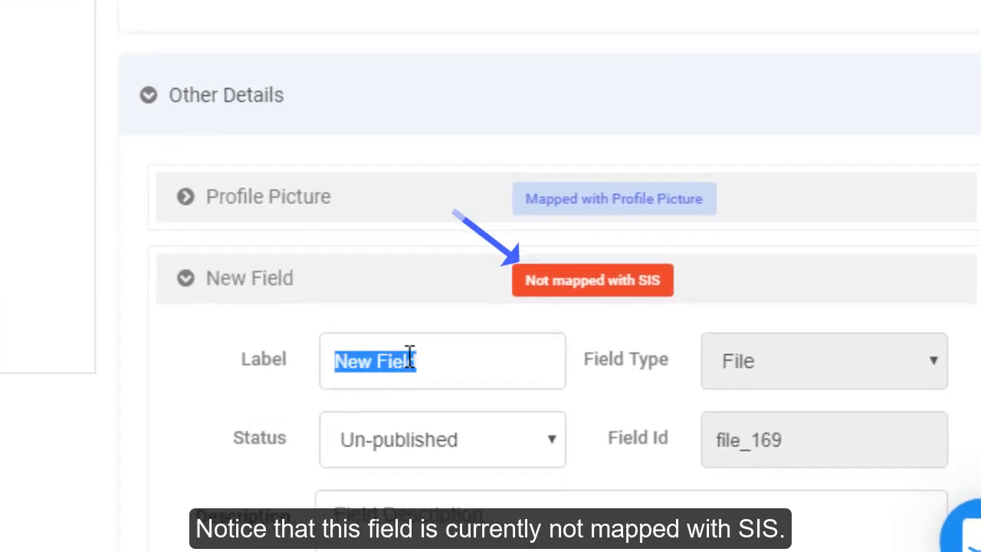
{"action": "type", "text": "Certificates"}
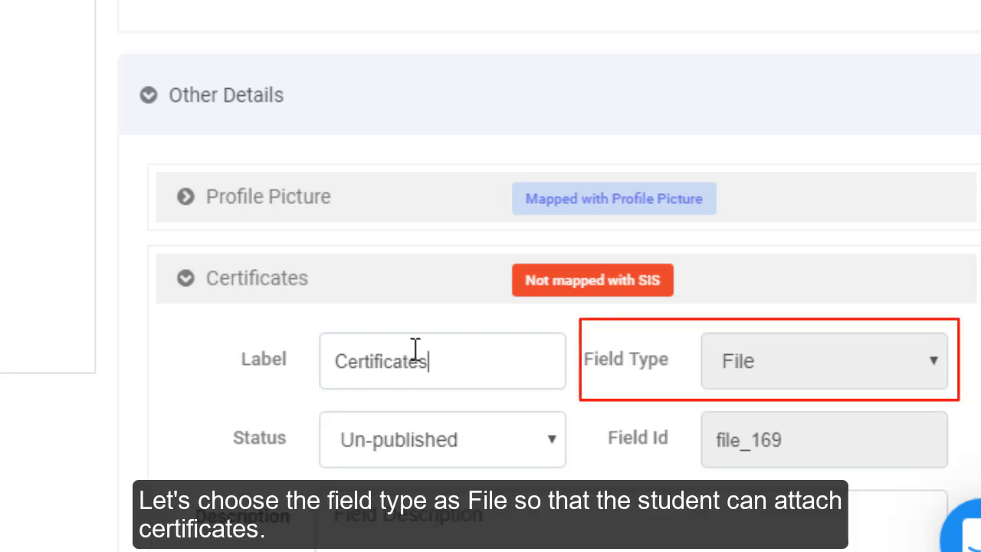
Step: Set the Certificates field's status to Published and its description to "Attach any certificates"
{"action": "left_click", "coordinate": [425, 459]}
{"action": "left_click", "coordinate": [429, 482]}
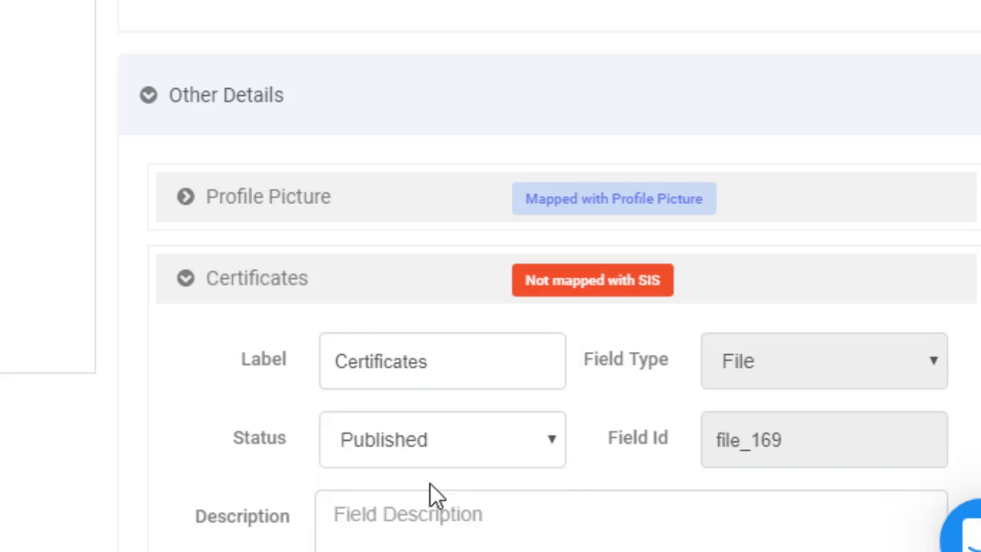
{"action": "scroll", "coordinate": [429, 483], "scroll_direction": "down", "scroll_amount": 4}
{"action": "left_click", "coordinate": [404, 234]}
{"action": "type", "text": "Atta"}
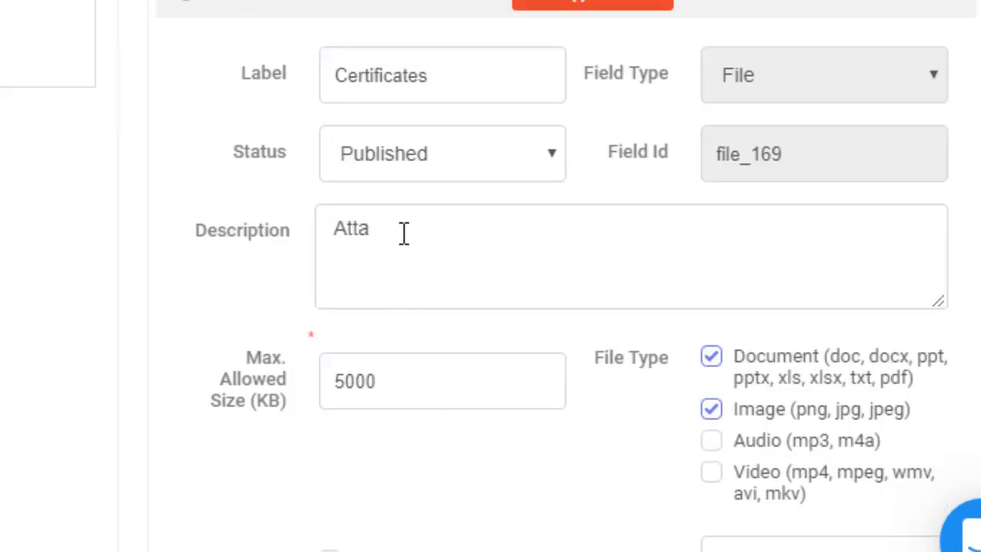
{"action": "type", "text": "ch any certificates"}
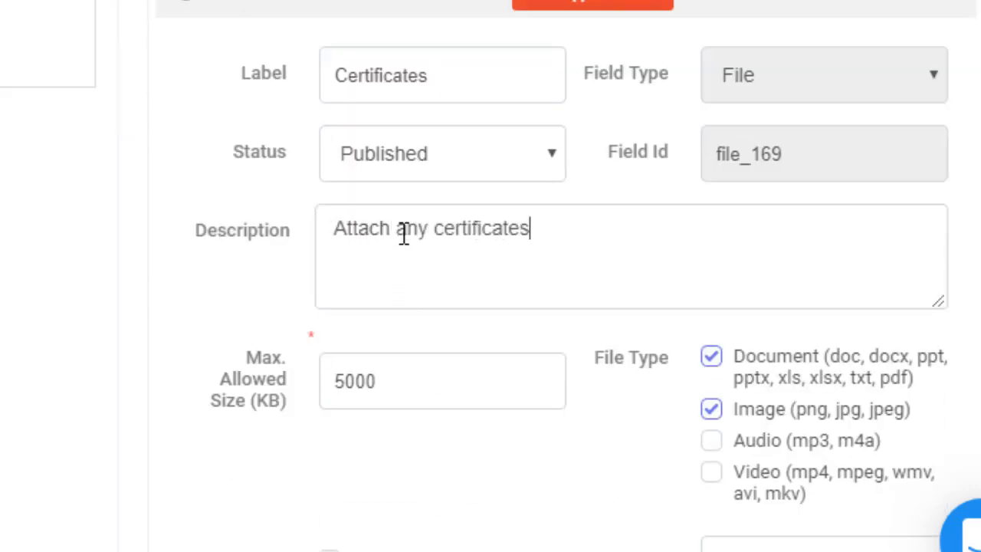
Step: Map the Certificates field to Skills in the SIS and collapse the field's settings
{"action": "scroll", "coordinate": [476, 479], "scroll_direction": "down", "scroll_amount": 1}
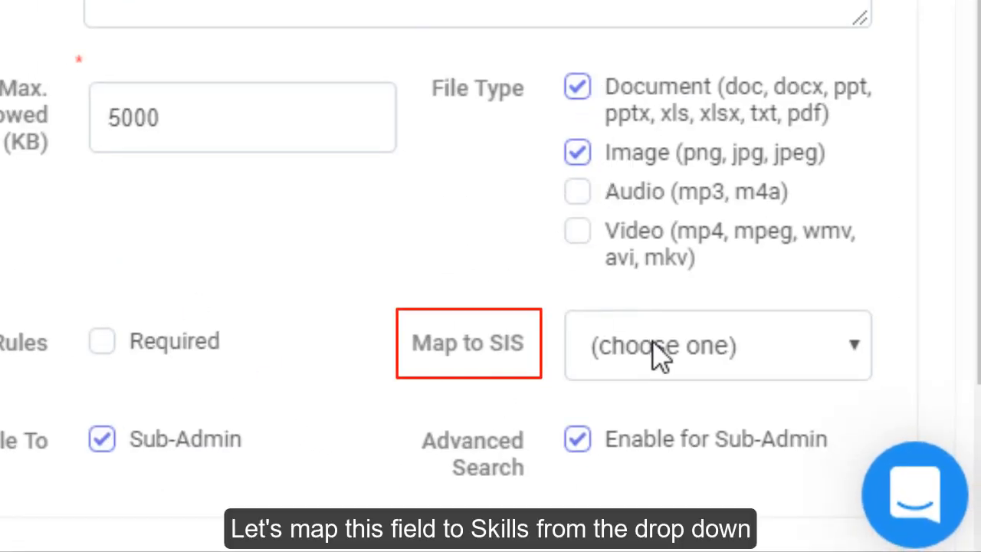
{"action": "left_click", "coordinate": [663, 350]}
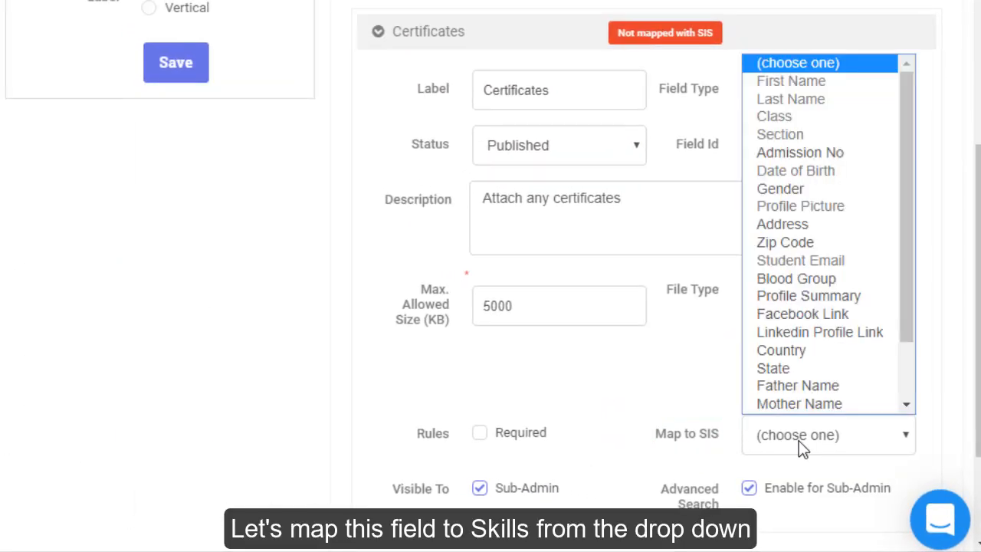
{"action": "scroll", "coordinate": [812, 403], "scroll_direction": "down", "scroll_amount": 1}
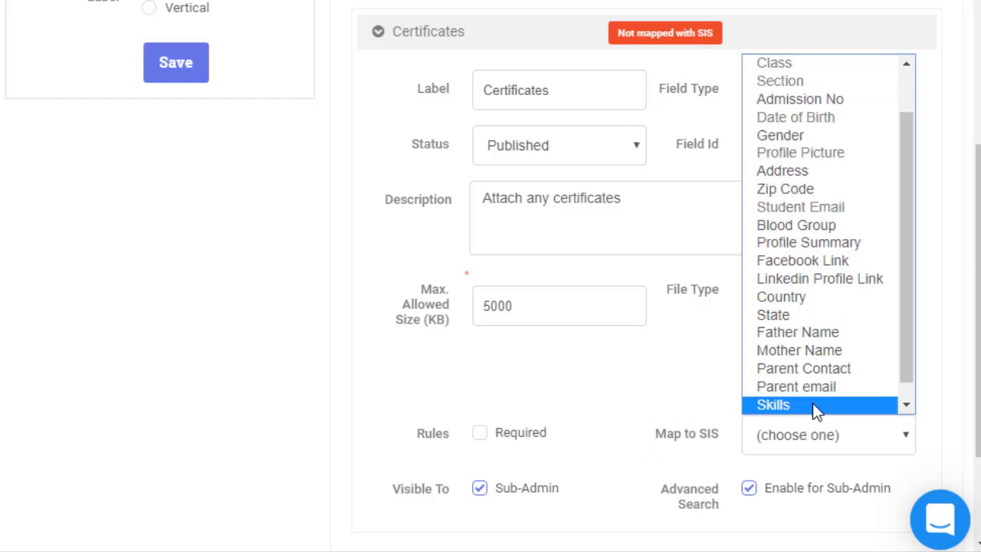
{"action": "left_click", "coordinate": [906, 409]}
{"action": "left_click", "coordinate": [864, 396]}
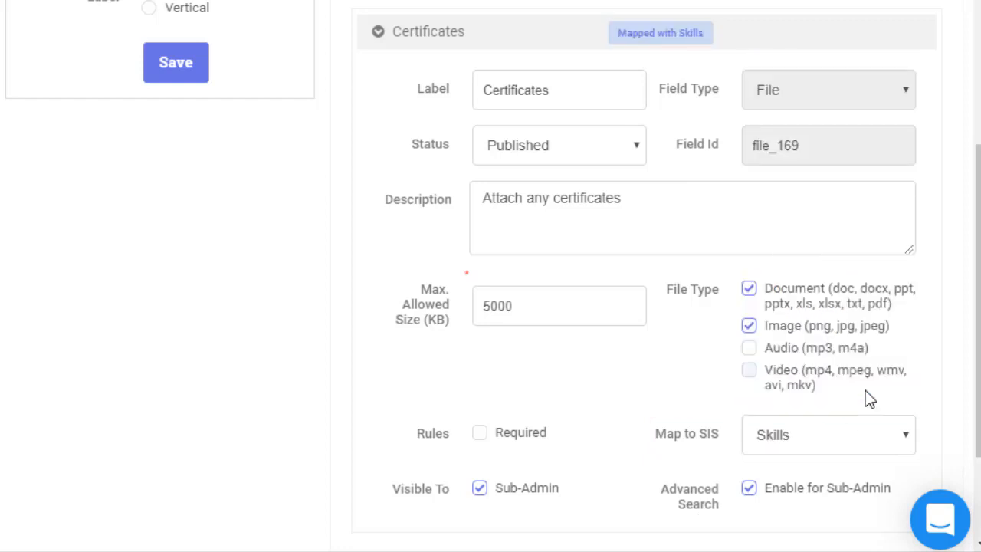
{"action": "left_click", "coordinate": [387, 54]}
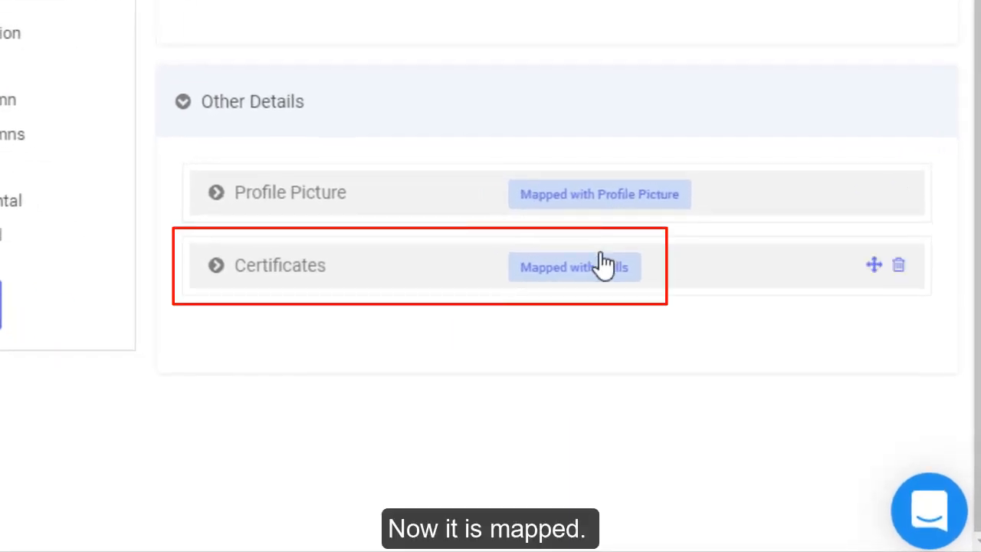
Step: Review the Enrollment Form's workflow statuses, availability, form linking, notifications and email templates
{"action": "scroll", "coordinate": [595, 409], "scroll_direction": "up", "scroll_amount": 5}
{"action": "left_click", "coordinate": [111, 234]}
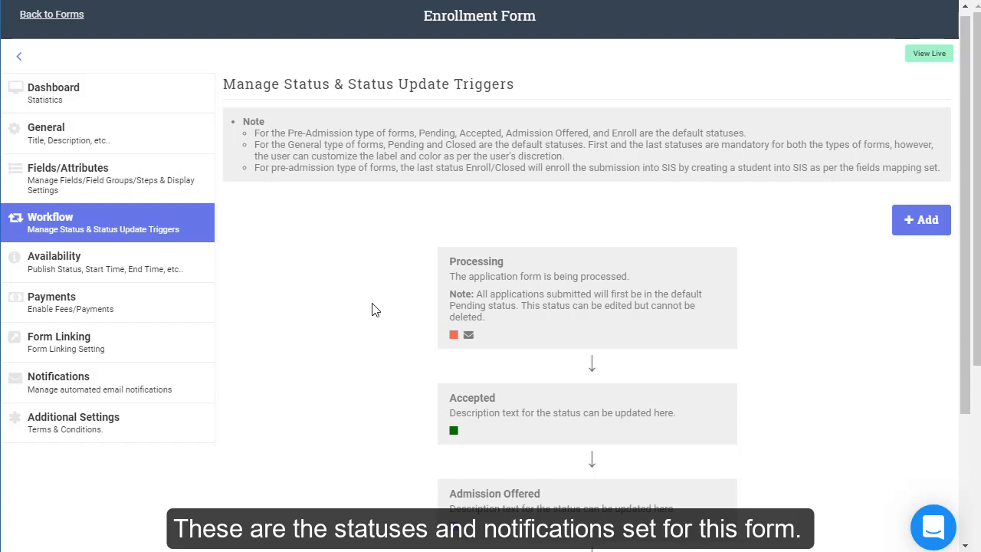
{"action": "scroll", "coordinate": [374, 309], "scroll_direction": "down", "scroll_amount": 1}
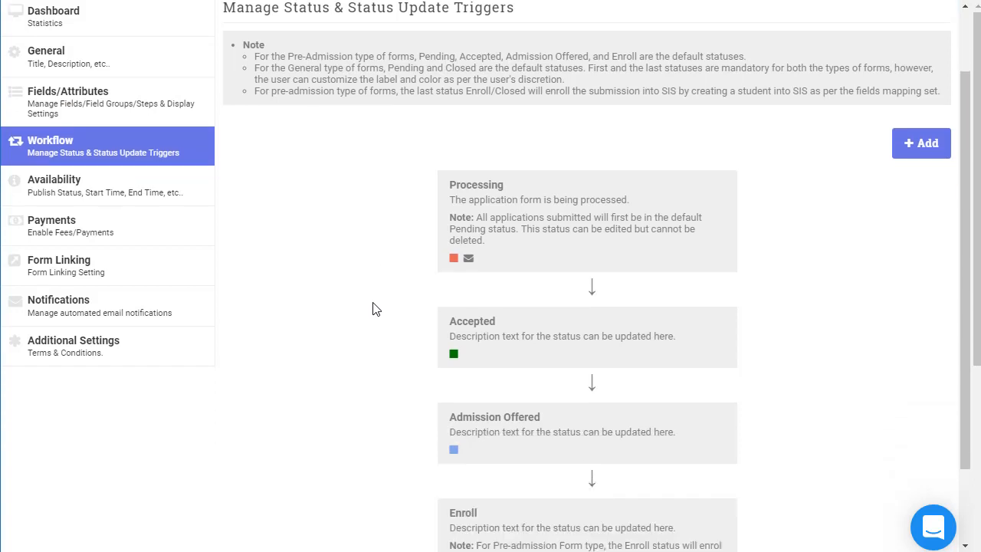
{"action": "scroll", "coordinate": [387, 280], "scroll_direction": "down", "scroll_amount": 1}
{"action": "left_click", "coordinate": [115, 99]}
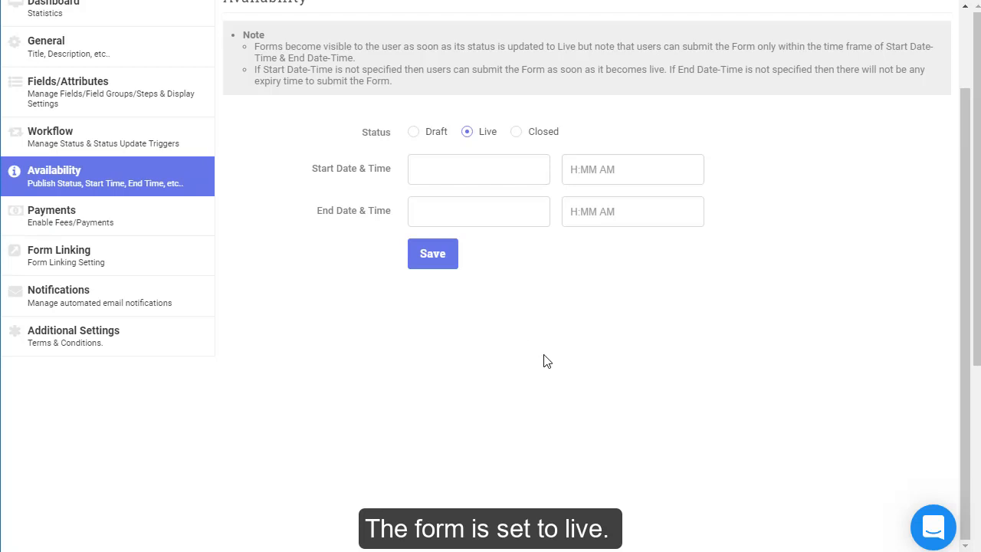
{"action": "left_click", "coordinate": [137, 267]}
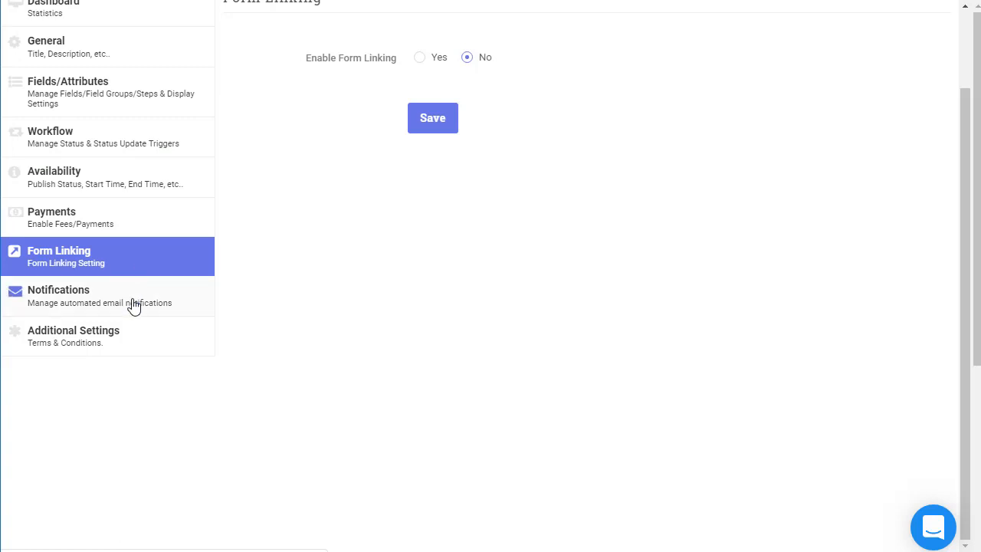
{"action": "left_click", "coordinate": [133, 304]}
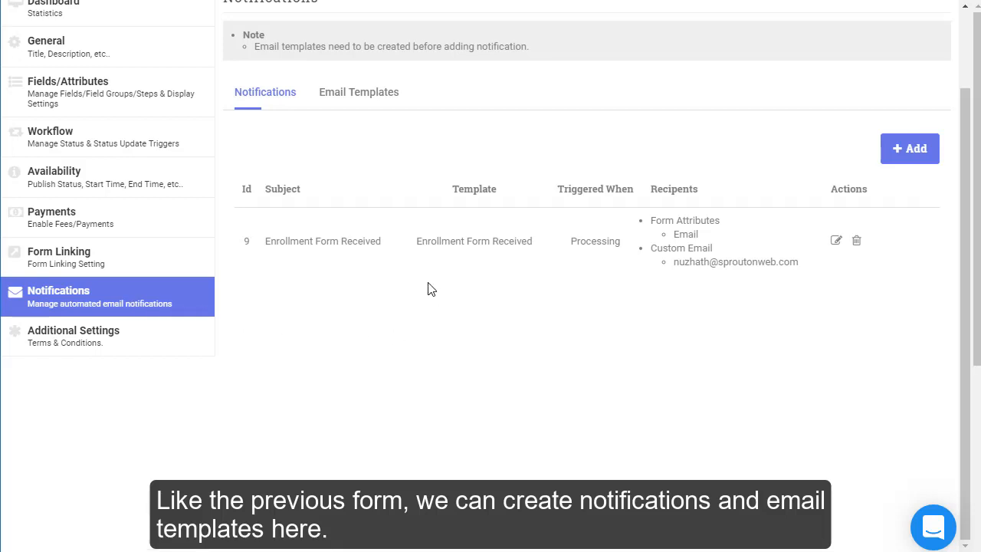
{"action": "left_click", "coordinate": [361, 101]}
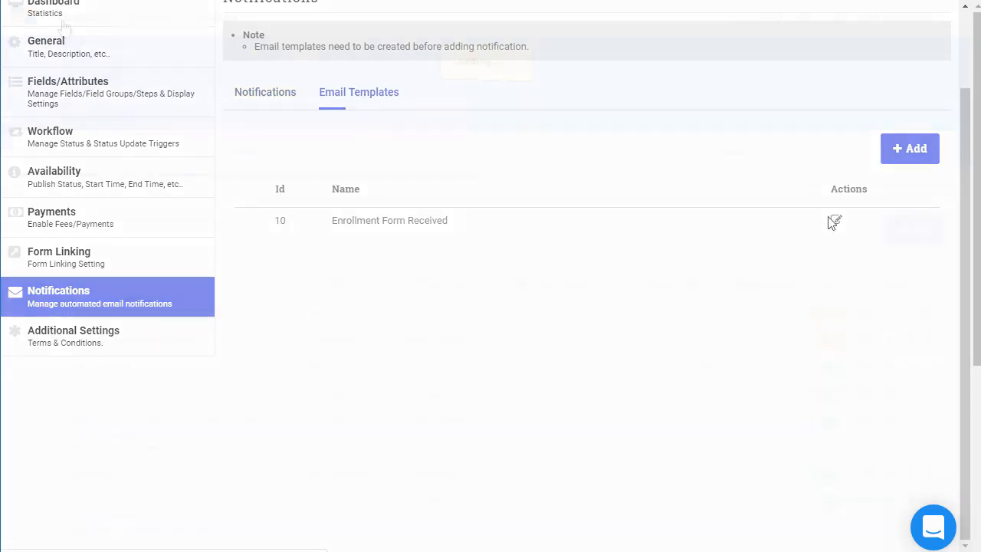